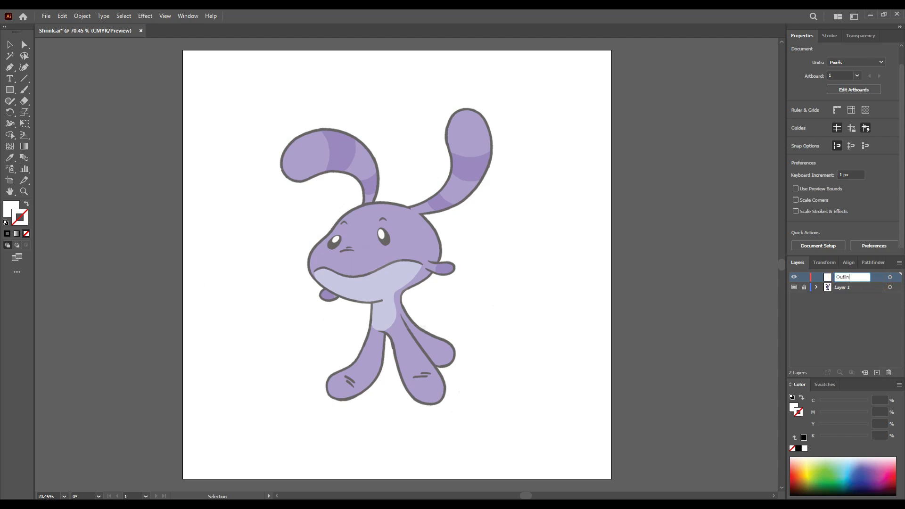
Name the new layer Outline and set the fill colour to black (000000).
{"action": "key", "text": "Return"}
{"action": "double_click", "coordinate": [7, 212]}
{"action": "type", "text": "000000"}
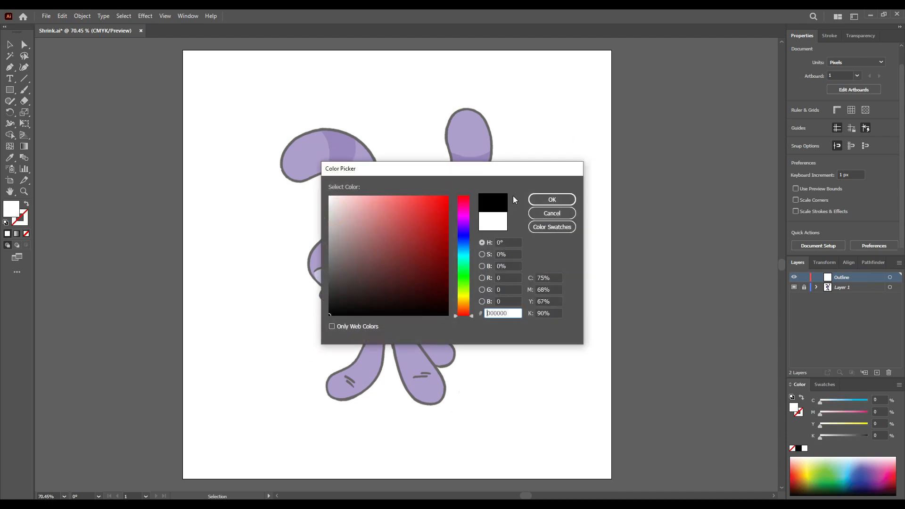
{"action": "left_click", "coordinate": [547, 201]}
Activate the Pen tool and set a 1.8 pt stroke with round caps and round corners.
{"action": "key", "text": "p"}
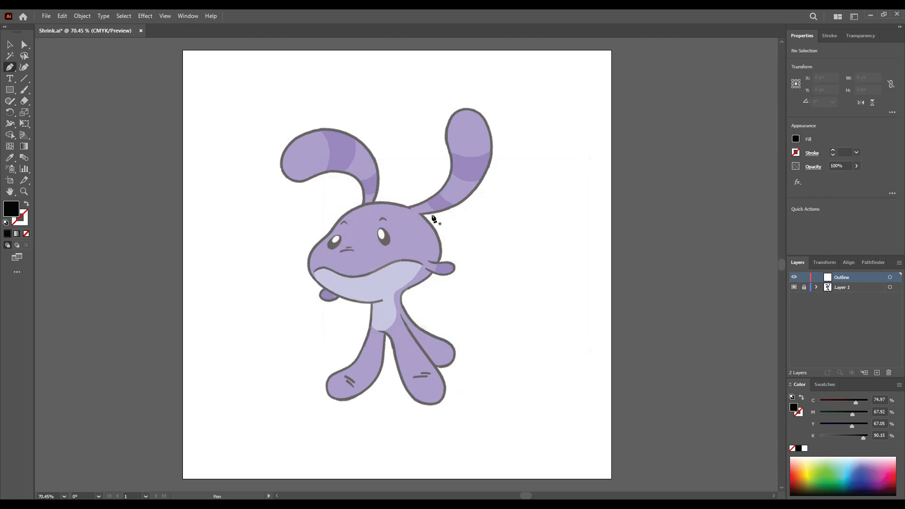
{"action": "scroll", "coordinate": [431, 213], "scroll_direction": "up", "scroll_amount": 3}
{"action": "left_click_drag", "start_coordinate": [430, 214], "coordinate": [435, 265]}
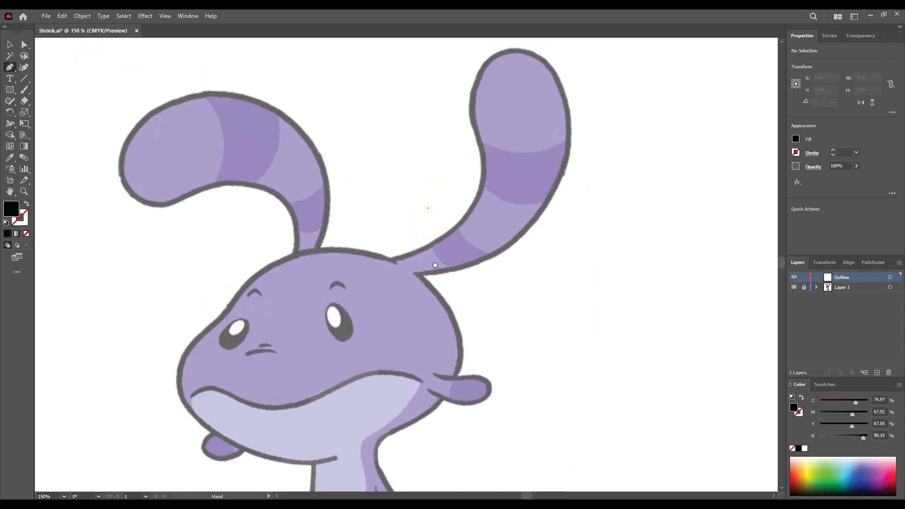
{"action": "left_click", "coordinate": [829, 36]}
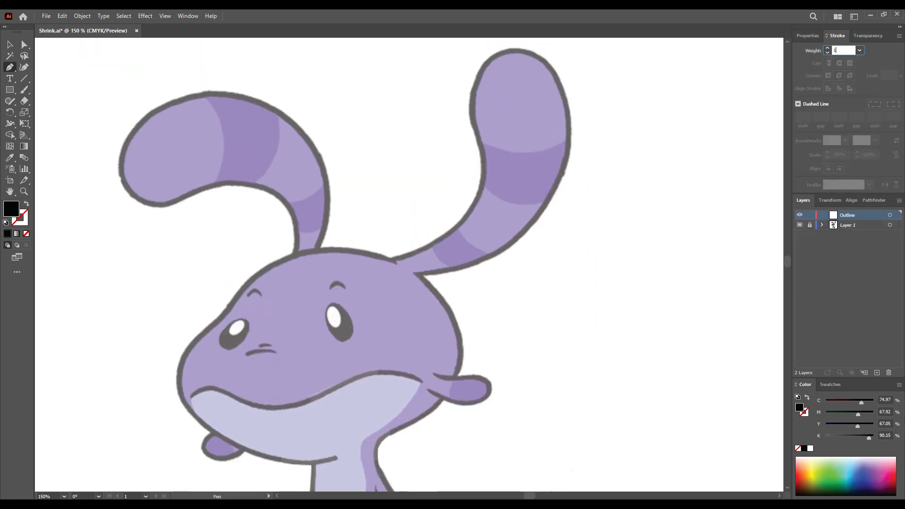
{"action": "key", "text": "Return"}
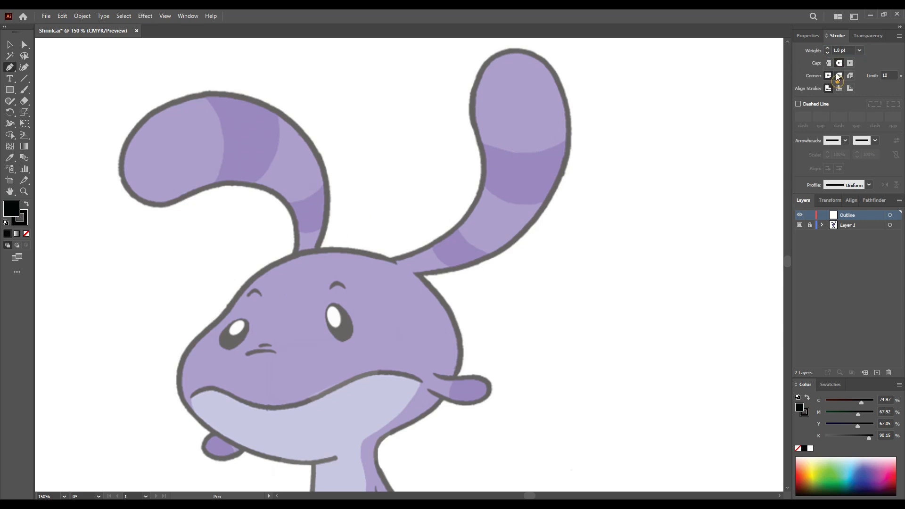
Trace the top of the character's head with a curve from the upright ear's base toward the forehead.
{"action": "scroll", "coordinate": [424, 245], "scroll_direction": "up", "scroll_amount": 2}
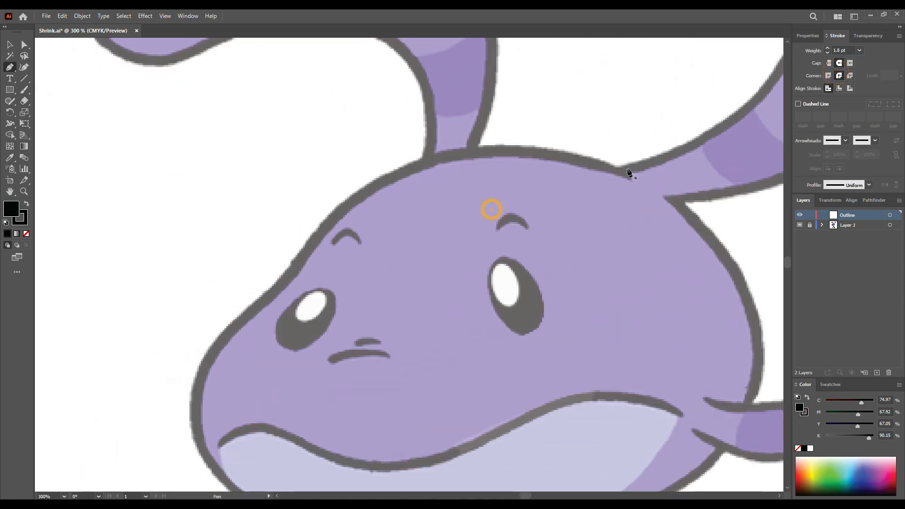
{"action": "left_click_drag", "start_coordinate": [628, 174], "coordinate": [586, 137]}
{"action": "left_click_drag", "start_coordinate": [334, 219], "coordinate": [298, 274]}
{"action": "left_click_drag", "start_coordinate": [586, 137], "coordinate": [540, 138]}
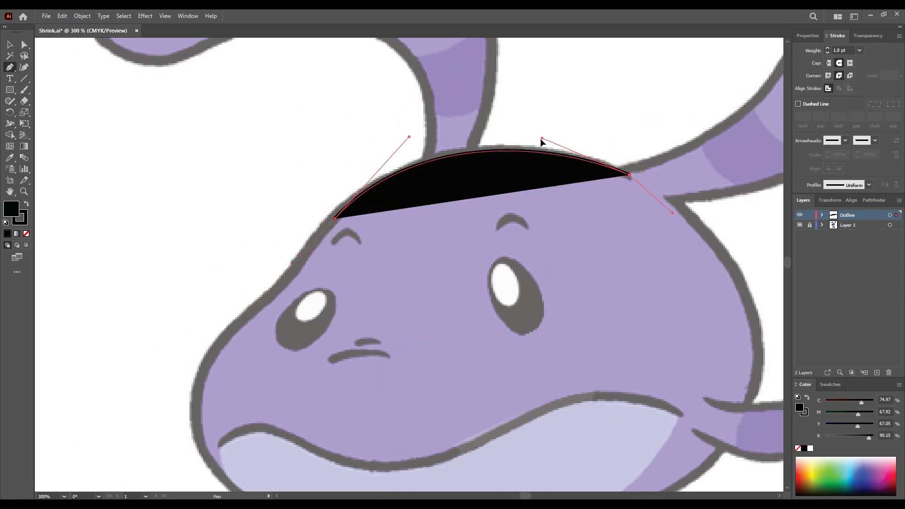
Remove the path's fill and set its stroke weight to 3 pt.
{"action": "left_click", "coordinate": [26, 233]}
{"action": "left_click", "coordinate": [844, 50]}
{"action": "type", "text": "3"}
{"action": "key", "text": "Return"}
Continue the head outline around the forehead and snout and along the jaw to the end of the chin line.
{"action": "scroll", "coordinate": [336, 218], "scroll_direction": "up", "scroll_amount": 2}
{"action": "left_click_drag", "start_coordinate": [337, 218], "coordinate": [357, 311]}
{"action": "scroll", "coordinate": [234, 370], "scroll_direction": "down", "scroll_amount": 2}
{"action": "left_click_drag", "start_coordinate": [394, 389], "coordinate": [394, 394]}
{"action": "scroll", "coordinate": [394, 394], "scroll_direction": "down", "scroll_amount": 1}
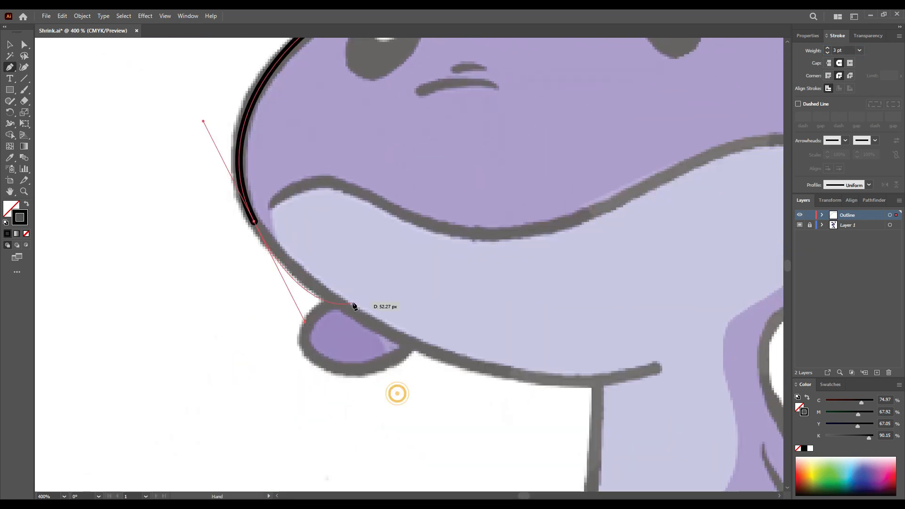
{"action": "left_click_drag", "start_coordinate": [564, 351], "coordinate": [661, 312]}
{"action": "left_click_drag", "start_coordinate": [299, 314], "coordinate": [309, 314]}
{"action": "left_click_drag", "start_coordinate": [465, 386], "coordinate": [466, 384]}
Refine the head outline by adjusting its anchor points and direction handles to follow the sketch.
{"action": "left_click_drag", "start_coordinate": [405, 212], "coordinate": [444, 280]}
{"action": "left_click", "coordinate": [300, 307], "text": "ctrl"}
{"action": "left_click_drag", "start_coordinate": [323, 159], "coordinate": [300, 220]}
{"action": "left_click", "coordinate": [349, 182]}
{"action": "scroll", "coordinate": [349, 183], "scroll_direction": "up", "scroll_amount": 2}
{"action": "left_click_drag", "start_coordinate": [301, 184], "coordinate": [331, 252]}
{"action": "scroll", "coordinate": [370, 254], "scroll_direction": "down", "scroll_amount": 2}
{"action": "left_click_drag", "start_coordinate": [376, 228], "coordinate": [349, 194]}
{"action": "left_click_drag", "start_coordinate": [637, 354], "coordinate": [584, 455]}
{"action": "scroll", "coordinate": [409, 210], "scroll_direction": "up", "scroll_amount": 2}
{"action": "left_click_drag", "start_coordinate": [405, 216], "coordinate": [508, 232]}
{"action": "mouse_move", "coordinate": [417, 184]}
{"action": "left_mouse_down"}
{"action": "mouse_move", "coordinate": [410, 188]}
{"action": "mouse_move", "coordinate": [423, 198]}
{"action": "left_mouse_up"}
{"action": "scroll", "coordinate": [590, 325], "scroll_direction": "down", "scroll_amount": 2}
{"action": "left_click_drag", "start_coordinate": [627, 277], "coordinate": [421, 279]}
{"action": "scroll", "coordinate": [471, 221], "scroll_direction": "up", "scroll_amount": 1}
{"action": "left_click_drag", "start_coordinate": [518, 166], "coordinate": [507, 161]}
{"action": "left_click", "coordinate": [253, 253]}
{"action": "left_click_drag", "start_coordinate": [353, 161], "coordinate": [370, 156]}
{"action": "left_click_drag", "start_coordinate": [518, 187], "coordinate": [440, 244]}
{"action": "scroll", "coordinate": [468, 158], "scroll_direction": "up", "scroll_amount": 1}
{"action": "scroll", "coordinate": [463, 173], "scroll_direction": "down", "scroll_amount": 3}
Draw a new path along the outer edge of the drooping ear, starting at its base on the head.
{"action": "key", "text": "p"}
{"action": "scroll", "coordinate": [496, 270], "scroll_direction": "up", "scroll_amount": 2}
{"action": "left_click_drag", "start_coordinate": [337, 283], "coordinate": [466, 265]}
{"action": "scroll", "coordinate": [466, 297], "scroll_direction": "down", "scroll_amount": 2}
{"action": "left_click_drag", "start_coordinate": [440, 281], "coordinate": [512, 197]}
{"action": "left_click_drag", "start_coordinate": [324, 93], "coordinate": [193, 90]}
Adjust the base anchor and direction handles of the drooping ear's outer curve to match the sketch.
{"action": "left_click_drag", "start_coordinate": [512, 198], "coordinate": [516, 202]}
{"action": "scroll", "coordinate": [517, 202], "scroll_direction": "up", "scroll_amount": 3}
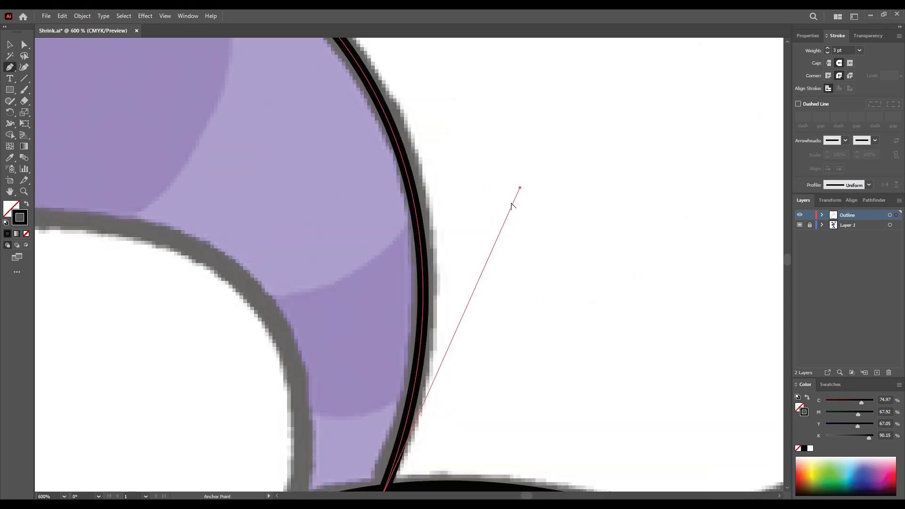
{"action": "scroll", "coordinate": [513, 205], "scroll_direction": "down", "scroll_amount": 1}
{"action": "left_click_drag", "start_coordinate": [518, 248], "coordinate": [576, 205]}
{"action": "left_click_drag", "start_coordinate": [477, 368], "coordinate": [478, 367]}
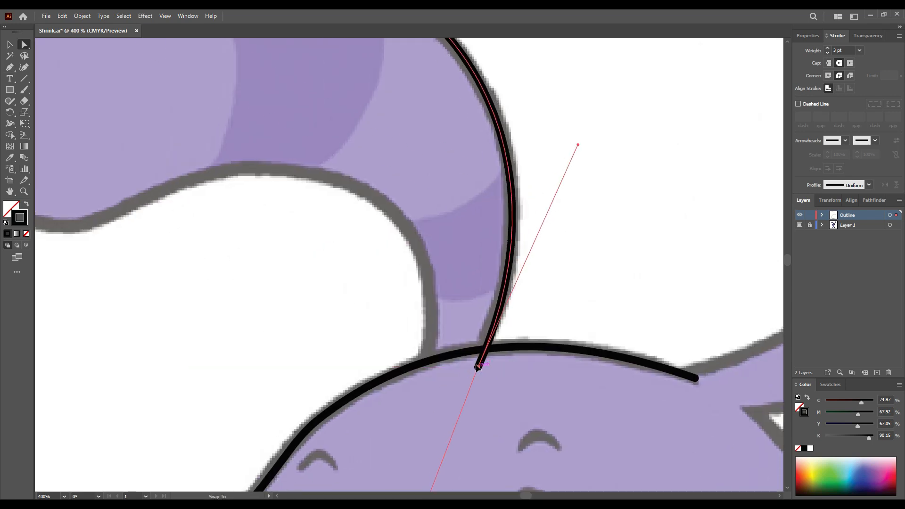
{"action": "left_click_drag", "start_coordinate": [549, 115], "coordinate": [533, 170]}
{"action": "left_click_drag", "start_coordinate": [561, 198], "coordinate": [562, 194]}
{"action": "left_click_drag", "start_coordinate": [417, 44], "coordinate": [451, 158]}
{"action": "left_click_drag", "start_coordinate": [470, 103], "coordinate": [466, 106]}
{"action": "left_click_drag", "start_coordinate": [476, 115], "coordinate": [654, 75]}
Continue the drooping ear's path around its rounded tip and onto the underside.
{"action": "key", "text": "p"}
{"action": "left_click", "coordinate": [384, 59]}
{"action": "scroll", "coordinate": [420, 60], "scroll_direction": "down", "scroll_amount": 2}
{"action": "left_click_drag", "start_coordinate": [423, 60], "coordinate": [428, 51]}
{"action": "left_click_drag", "start_coordinate": [310, 106], "coordinate": [280, 153]}
{"action": "scroll", "coordinate": [294, 159], "scroll_direction": "up", "scroll_amount": 2}
{"action": "left_click_drag", "start_coordinate": [401, 245], "coordinate": [505, 257]}
Refine the anchors and handles around the drooping ear's tip and underside.
{"action": "left_click_drag", "start_coordinate": [508, 255], "coordinate": [398, 280]}
{"action": "left_click_drag", "start_coordinate": [488, 212], "coordinate": [591, 224]}
{"action": "left_click_drag", "start_coordinate": [394, 282], "coordinate": [394, 237]}
{"action": "left_click_drag", "start_coordinate": [385, 200], "coordinate": [398, 209]}
{"action": "scroll", "coordinate": [292, 270], "scroll_direction": "up", "scroll_amount": 2}
{"action": "left_click_drag", "start_coordinate": [327, 251], "coordinate": [424, 308]}
{"action": "left_click_drag", "start_coordinate": [216, 283], "coordinate": [219, 277]}
{"action": "left_click_drag", "start_coordinate": [423, 299], "coordinate": [421, 140]}
{"action": "left_click_drag", "start_coordinate": [754, 175], "coordinate": [466, 170]}
Extend the drooping ear's underside from the open endpoint down to the ear's base at the head.
{"action": "key", "text": "p"}
{"action": "left_click", "coordinate": [250, 183]}
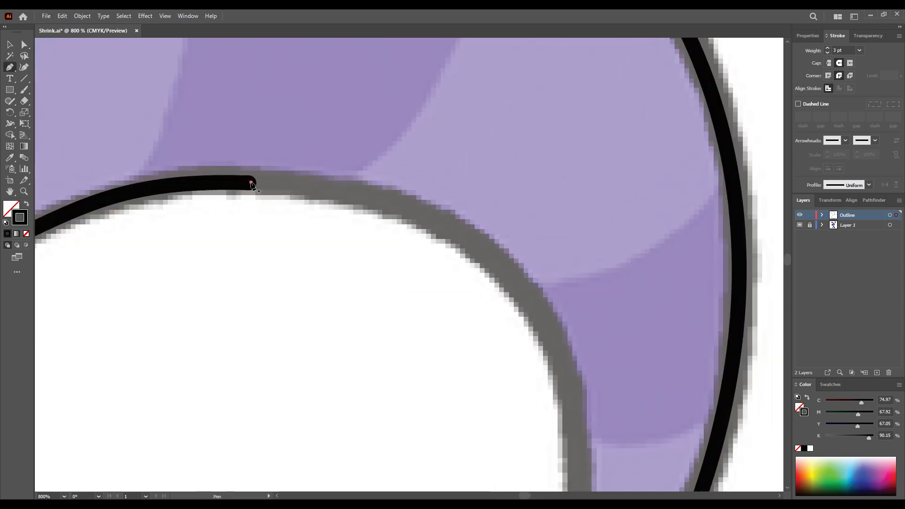
{"action": "scroll", "coordinate": [490, 255], "scroll_direction": "down", "scroll_amount": 1}
{"action": "left_click_drag", "start_coordinate": [490, 255], "coordinate": [462, 143]}
{"action": "left_click_drag", "start_coordinate": [496, 177], "coordinate": [566, 269]}
{"action": "left_click_drag", "start_coordinate": [544, 262], "coordinate": [526, 246]}
{"action": "left_click", "coordinate": [480, 161]}
{"action": "scroll", "coordinate": [508, 292], "scroll_direction": "down", "scroll_amount": 1}
{"action": "left_click_drag", "start_coordinate": [505, 356], "coordinate": [473, 308]}
{"action": "left_click_drag", "start_coordinate": [471, 283], "coordinate": [436, 458]}
Adjust the curve and end anchor of the drooping ear's inner edge where it meets the head.
{"action": "key", "text": "a"}
{"action": "left_click", "coordinate": [319, 230]}
{"action": "left_click_drag", "start_coordinate": [372, 194], "coordinate": [589, 451]}
{"action": "scroll", "coordinate": [590, 451], "scroll_direction": "up", "scroll_amount": 1}
{"action": "left_click_drag", "start_coordinate": [400, 269], "coordinate": [402, 267]}
{"action": "left_click", "coordinate": [438, 384]}
{"action": "scroll", "coordinate": [438, 368], "scroll_direction": "down", "scroll_amount": 1}
{"action": "left_click_drag", "start_coordinate": [438, 358], "coordinate": [112, 225]}
Trace the inner edge of the upright ear from its base up to the tip and adjust its handles.
{"action": "scroll", "coordinate": [112, 225], "scroll_direction": "down", "scroll_amount": 2}
{"action": "left_click_drag", "start_coordinate": [471, 216], "coordinate": [402, 292]}
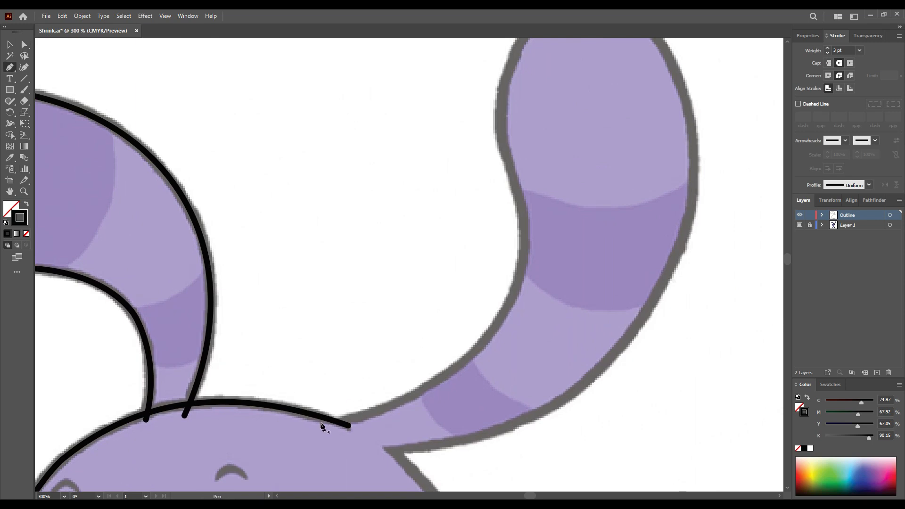
{"action": "left_click_drag", "start_coordinate": [522, 207], "coordinate": [513, 145]}
{"action": "left_click_drag", "start_coordinate": [495, 68], "coordinate": [399, 215]}
{"action": "left_click_drag", "start_coordinate": [532, 123], "coordinate": [526, 131]}
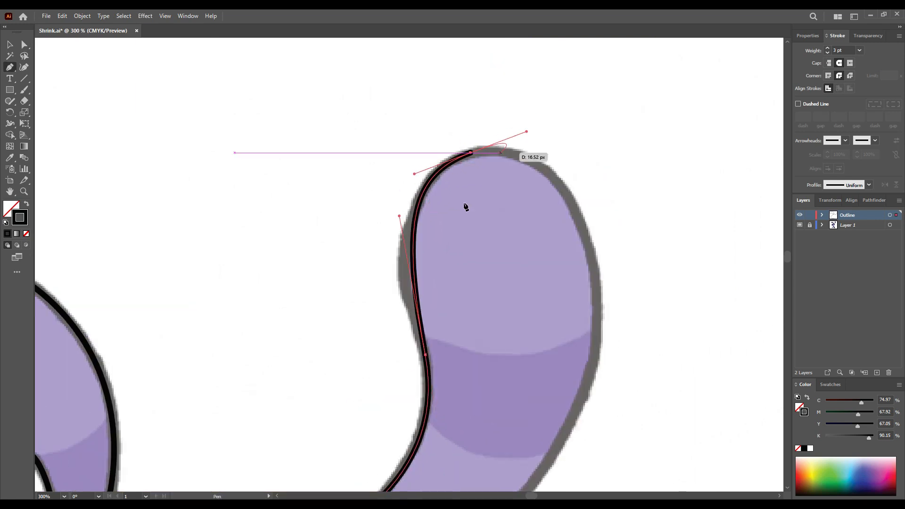
{"action": "left_click_drag", "start_coordinate": [400, 217], "coordinate": [381, 244]}
{"action": "left_click_drag", "start_coordinate": [408, 171], "coordinate": [285, 163]}
Continue the upright ear's path over its tip onto the outer edge and fine-tune the curve's handle.
{"action": "left_click_drag", "start_coordinate": [465, 273], "coordinate": [464, 291]}
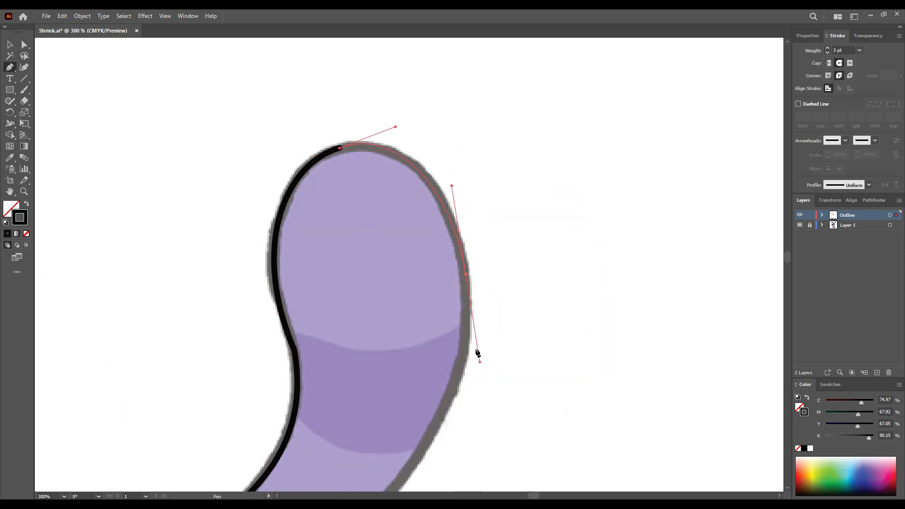
{"action": "left_click_drag", "start_coordinate": [478, 353], "coordinate": [478, 355]}
{"action": "scroll", "coordinate": [450, 186], "scroll_direction": "up", "scroll_amount": 2}
{"action": "left_click_drag", "start_coordinate": [468, 183], "coordinate": [462, 170]}
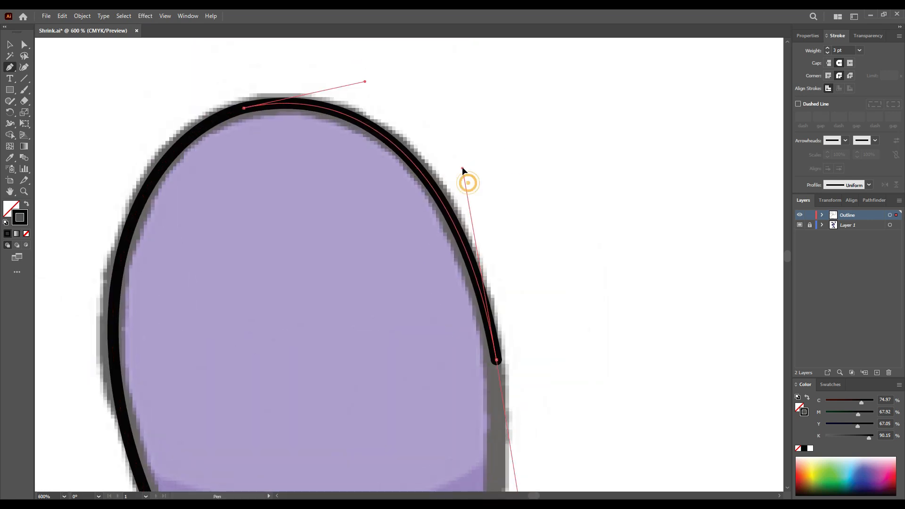
Finish the upright ear's outer edge down to its base and trace the back of the head to the arm.
{"action": "scroll", "coordinate": [462, 170], "scroll_direction": "down", "scroll_amount": 2}
{"action": "scroll", "coordinate": [465, 97], "scroll_direction": "down", "scroll_amount": 3}
{"action": "left_click_drag", "start_coordinate": [427, 334], "coordinate": [490, 265]}
{"action": "left_click_drag", "start_coordinate": [292, 322], "coordinate": [174, 322]}
{"action": "left_click_drag", "start_coordinate": [374, 343], "coordinate": [461, 117]}
{"action": "left_click_drag", "start_coordinate": [457, 306], "coordinate": [406, 427]}
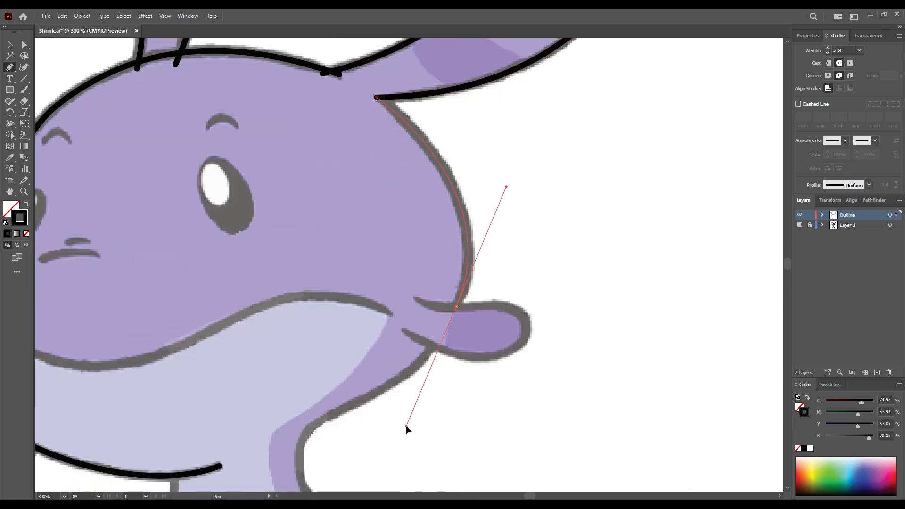
Trace the small arm behind the cheek as an open path around its rounded hand.
{"action": "scroll", "coordinate": [420, 307], "scroll_direction": "up", "scroll_amount": 2}
{"action": "scroll", "coordinate": [472, 283], "scroll_direction": "down", "scroll_amount": 1}
{"action": "left_click_drag", "start_coordinate": [521, 224], "coordinate": [541, 280]}
{"action": "left_click_drag", "start_coordinate": [391, 197], "coordinate": [477, 160]}
{"action": "left_click_drag", "start_coordinate": [521, 224], "coordinate": [538, 167]}
{"action": "left_click_drag", "start_coordinate": [415, 228], "coordinate": [626, 265]}
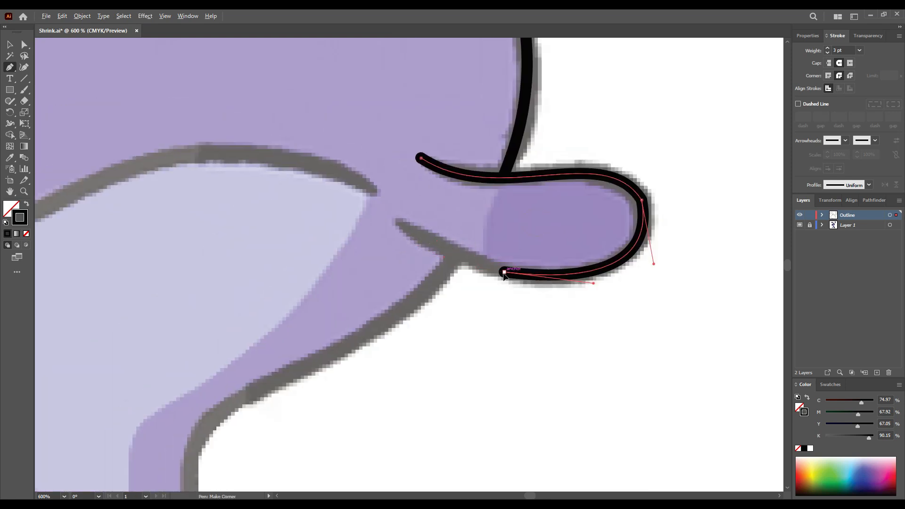
{"action": "left_click", "coordinate": [399, 225]}
Adjust the direction handles of the back-of-head curve so it follows the sketch down to the arm.
{"action": "key", "text": "a"}
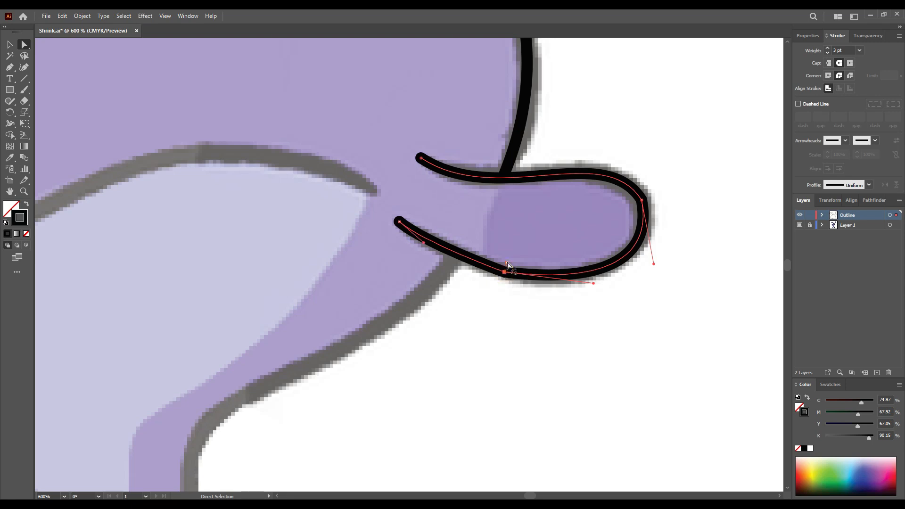
{"action": "left_click", "coordinate": [614, 147]}
{"action": "scroll", "coordinate": [543, 142], "scroll_direction": "up", "scroll_amount": 3}
{"action": "scroll", "coordinate": [439, 234], "scroll_direction": "up", "scroll_amount": 1}
{"action": "mouse_move", "coordinate": [438, 229]}
{"action": "left_mouse_down"}
{"action": "mouse_move", "coordinate": [434, 222]}
{"action": "mouse_move", "coordinate": [429, 238]}
{"action": "left_mouse_up"}
{"action": "scroll", "coordinate": [428, 238], "scroll_direction": "down", "scroll_amount": 2}
{"action": "left_click_drag", "start_coordinate": [501, 151], "coordinate": [534, 124]}
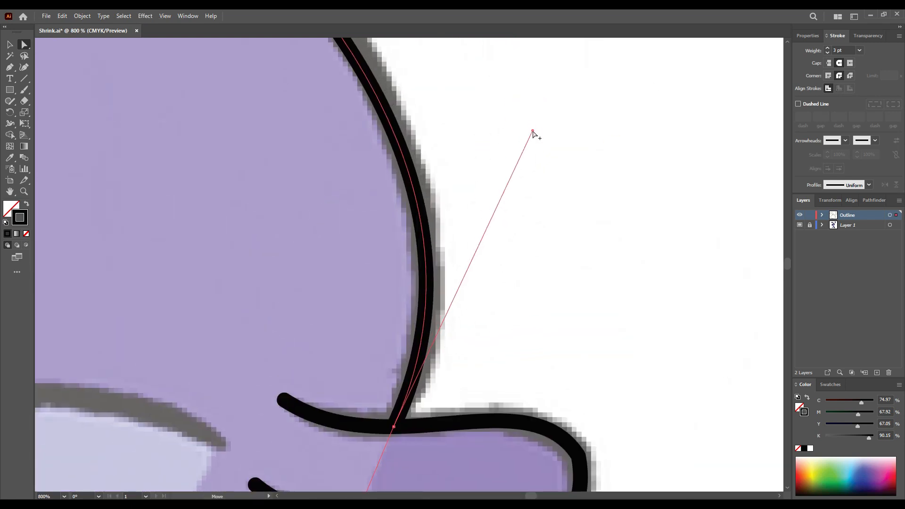
{"action": "scroll", "coordinate": [533, 132], "scroll_direction": "down", "scroll_amount": 2}
{"action": "scroll", "coordinate": [631, 348], "scroll_direction": "up", "scroll_amount": 1}
{"action": "scroll", "coordinate": [533, 224], "scroll_direction": "down", "scroll_amount": 1}
{"action": "left_click", "coordinate": [457, 303]}
{"action": "left_click", "coordinate": [441, 351]}
{"action": "left_click_drag", "start_coordinate": [515, 278], "coordinate": [513, 258]}
{"action": "scroll", "coordinate": [492, 271], "scroll_direction": "down", "scroll_amount": 1}
{"action": "scroll", "coordinate": [490, 259], "scroll_direction": "down", "scroll_amount": 1}
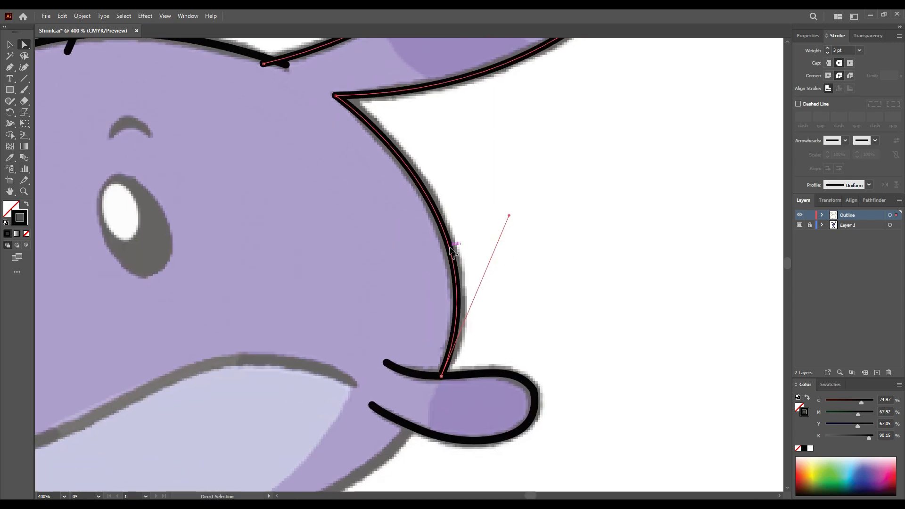
Draw the first part of the mouth line from the snout to its lowest point and shape its handles.
{"action": "scroll", "coordinate": [489, 207], "scroll_direction": "down", "scroll_amount": 1}
{"action": "scroll", "coordinate": [489, 208], "scroll_direction": "down", "scroll_amount": 5}
{"action": "key", "text": "p"}
{"action": "left_click_drag", "start_coordinate": [433, 179], "coordinate": [377, 183]}
{"action": "scroll", "coordinate": [187, 220], "scroll_direction": "up", "scroll_amount": 1}
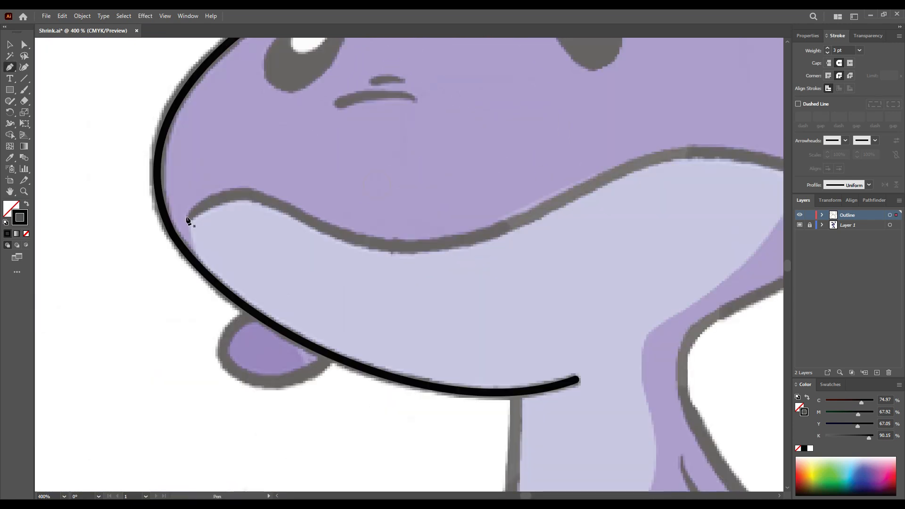
{"action": "left_click_drag", "start_coordinate": [509, 223], "coordinate": [521, 216]}
{"action": "left_click_drag", "start_coordinate": [227, 164], "coordinate": [281, 140]}
{"action": "left_click_drag", "start_coordinate": [358, 271], "coordinate": [292, 265]}
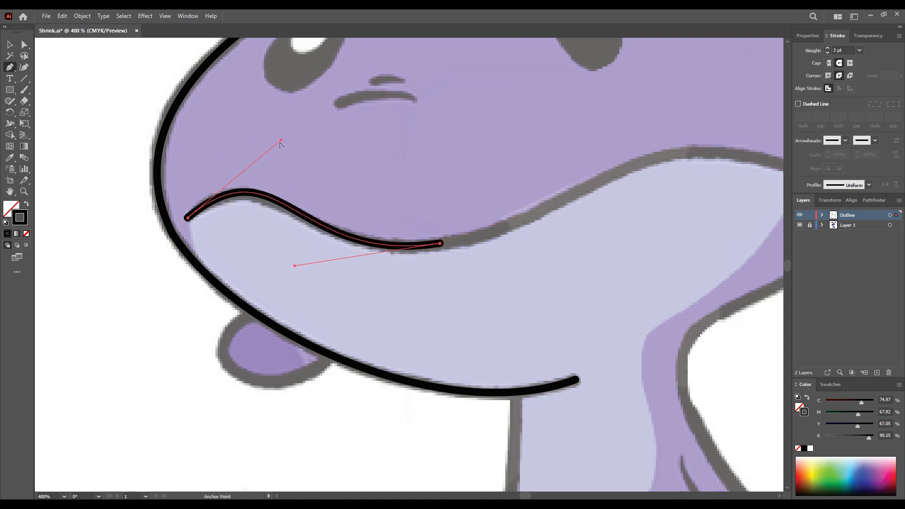
Extend the mouth line from its lowest point over the rise to its end at the cheek.
{"action": "scroll", "coordinate": [530, 190], "scroll_direction": "right", "scroll_amount": 5}
{"action": "left_click_drag", "start_coordinate": [600, 177], "coordinate": [723, 253]}
{"action": "left_click_drag", "start_coordinate": [314, 217], "coordinate": [345, 237]}
{"action": "left_click_drag", "start_coordinate": [476, 98], "coordinate": [445, 93]}
{"action": "left_click_drag", "start_coordinate": [380, 136], "coordinate": [459, 111]}
Reshape the mouth line by moving its lowest anchor point and direction handles until it follows the sketch from snout to cheek.
{"action": "left_click_drag", "start_coordinate": [313, 216], "coordinate": [347, 201]}
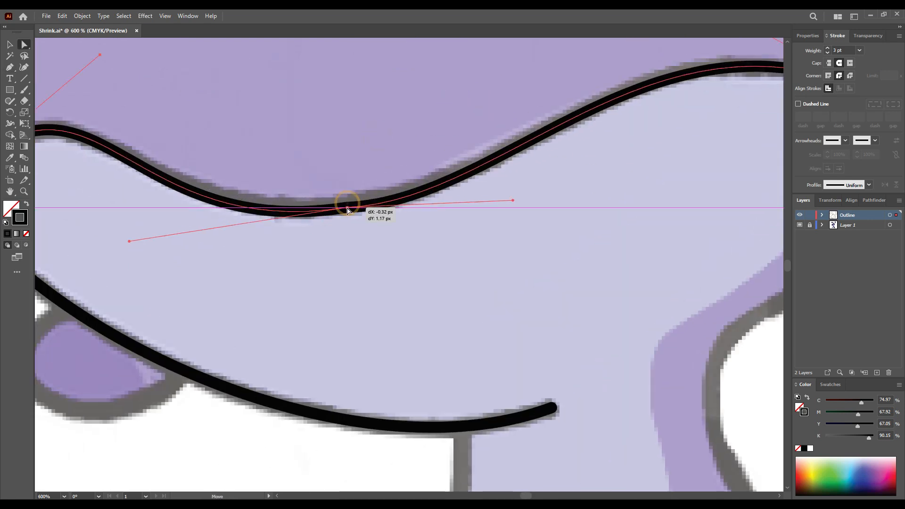
{"action": "key", "text": "ctrl+plus"}
{"action": "left_click_drag", "start_coordinate": [250, 251], "coordinate": [243, 237]}
{"action": "left_click_drag", "start_coordinate": [220, 64], "coordinate": [225, 68]}
{"action": "left_click_drag", "start_coordinate": [423, 101], "coordinate": [345, 114]}
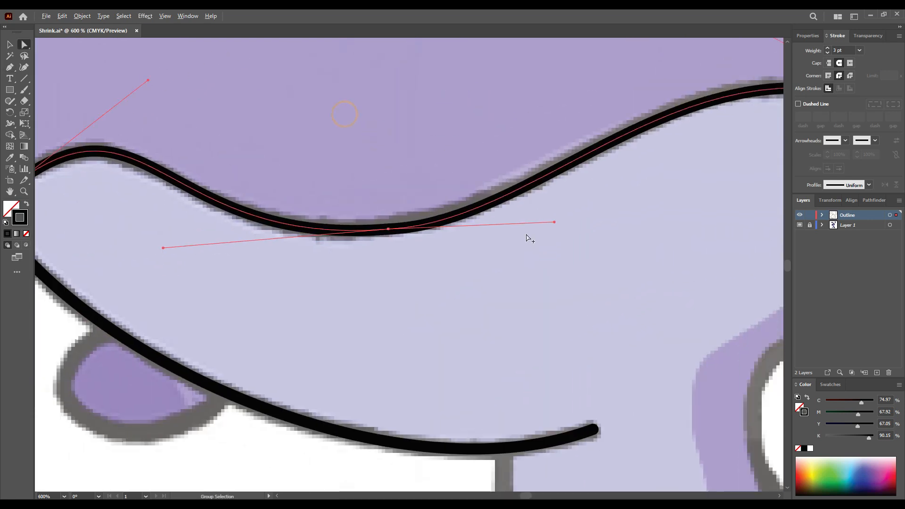
{"action": "left_click_drag", "start_coordinate": [552, 221], "coordinate": [572, 204]}
{"action": "scroll", "coordinate": [584, 173], "scroll_direction": "right", "scroll_amount": 4}
{"action": "scroll", "coordinate": [584, 174], "scroll_direction": "up", "scroll_amount": 2}
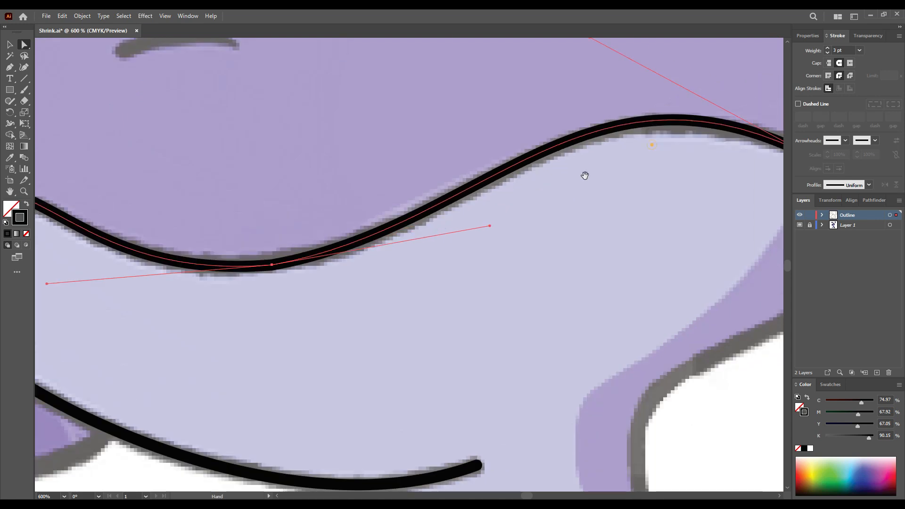
{"action": "left_click", "coordinate": [513, 85]}
{"action": "left_click", "coordinate": [745, 208]}
{"action": "mouse_move", "coordinate": [515, 81]}
{"action": "left_mouse_down"}
{"action": "mouse_move", "coordinate": [496, 93]}
{"action": "mouse_move", "coordinate": [505, 94]}
{"action": "left_mouse_up"}
Start the left leg's outline under the chin and trace its outer edge down to the bend above the foot.
{"action": "scroll", "coordinate": [505, 94], "scroll_direction": "down", "scroll_amount": 5}
{"action": "key", "text": "p"}
{"action": "scroll", "coordinate": [562, 152], "scroll_direction": "up", "scroll_amount": 3}
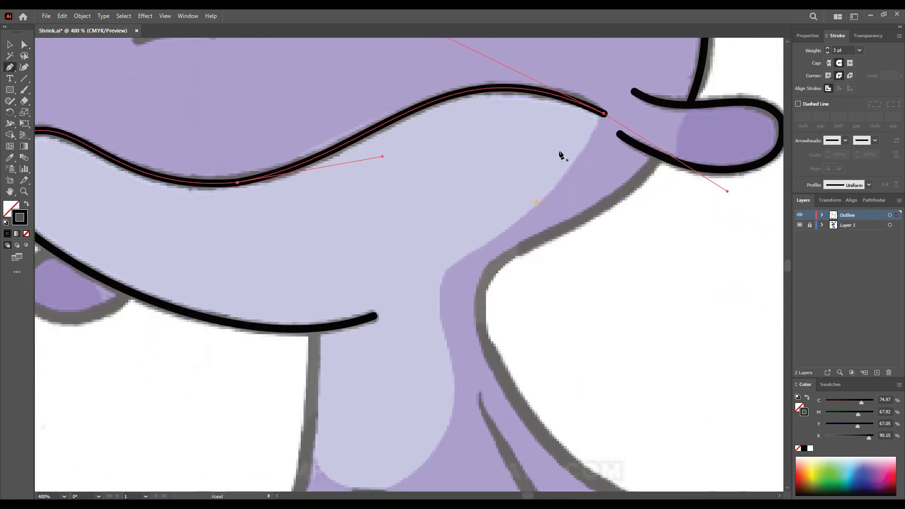
{"action": "scroll", "coordinate": [418, 154], "scroll_direction": "up", "scroll_amount": 2}
{"action": "scroll", "coordinate": [418, 153], "scroll_direction": "down", "scroll_amount": 3}
{"action": "left_click_drag", "start_coordinate": [408, 145], "coordinate": [414, 185]}
{"action": "scroll", "coordinate": [414, 185], "scroll_direction": "down", "scroll_amount": 2}
{"action": "scroll", "coordinate": [414, 185], "scroll_direction": "left", "scroll_amount": 1}
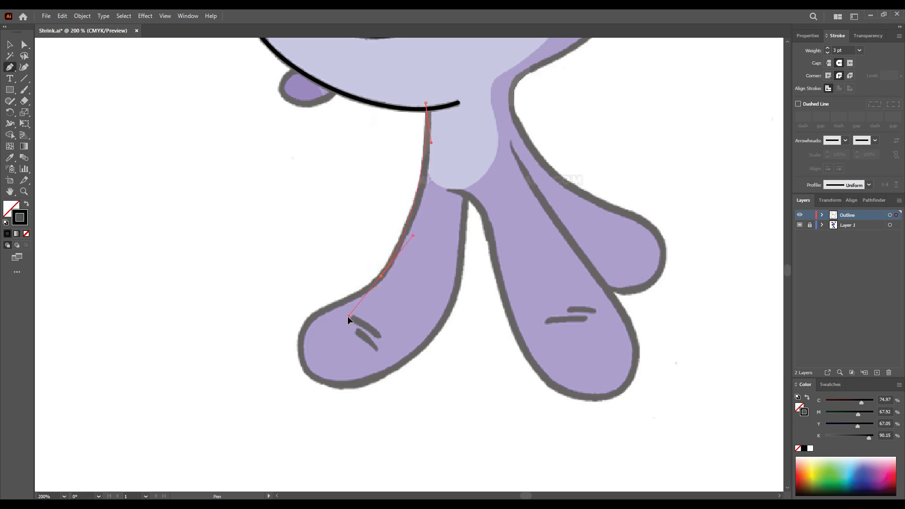
{"action": "left_click_drag", "start_coordinate": [332, 344], "coordinate": [334, 343]}
Adjust the anchor points and direction handles of the left leg's outer edge to match the sketch.
{"action": "scroll", "coordinate": [412, 171], "scroll_direction": "up", "scroll_amount": 3}
{"action": "left_click_drag", "start_coordinate": [413, 171], "coordinate": [396, 305]}
{"action": "key", "text": "a"}
{"action": "left_click", "coordinate": [434, 101]}
{"action": "left_click_drag", "start_coordinate": [452, 221], "coordinate": [445, 223]}
{"action": "scroll", "coordinate": [443, 223], "scroll_direction": "down", "scroll_amount": 3}
{"action": "left_click", "coordinate": [430, 293]}
{"action": "scroll", "coordinate": [452, 259], "scroll_direction": "up", "scroll_amount": 1}
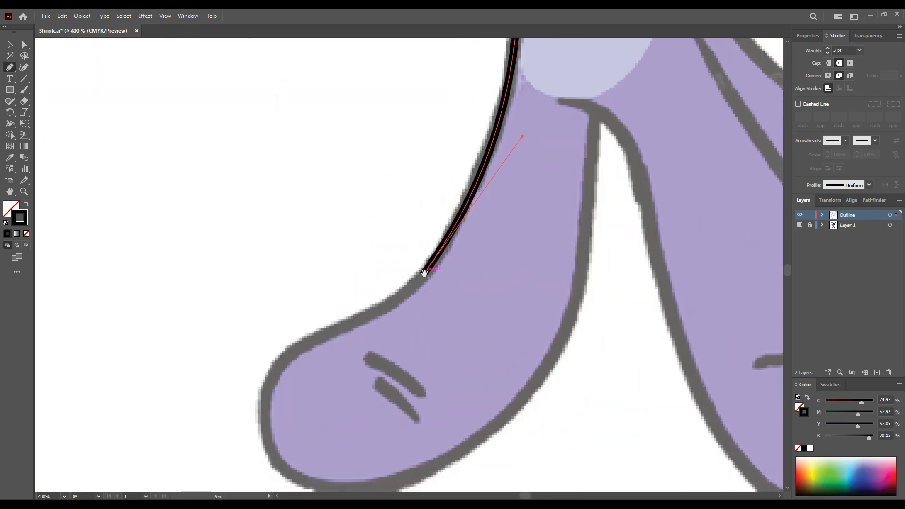
Continue the left leg's outline over the top of the foot and around the toe to its underside.
{"action": "left_click_drag", "start_coordinate": [424, 273], "coordinate": [479, 203]}
{"action": "left_click_drag", "start_coordinate": [254, 314], "coordinate": [228, 329]}
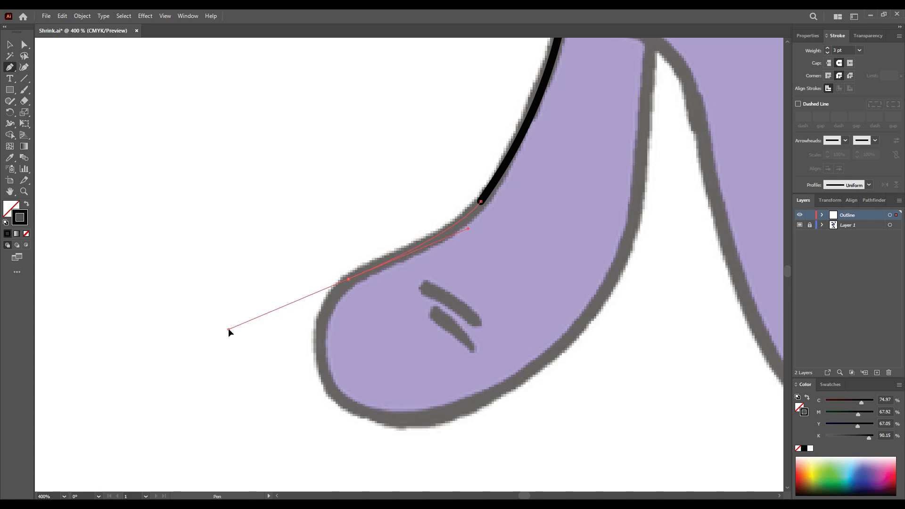
{"action": "scroll", "coordinate": [228, 329], "scroll_direction": "down", "scroll_amount": 3}
{"action": "left_click_drag", "start_coordinate": [552, 265], "coordinate": [567, 263]}
{"action": "left_click_drag", "start_coordinate": [235, 238], "coordinate": [280, 271]}
{"action": "left_click_drag", "start_coordinate": [405, 269], "coordinate": [231, 306]}
{"action": "scroll", "coordinate": [442, 302], "scroll_direction": "down", "scroll_amount": 1}
{"action": "scroll", "coordinate": [441, 304], "scroll_direction": "down", "scroll_amount": 1}
Trace the left leg's inner edge from the sole up to the crotch and end the path there.
{"action": "left_click_drag", "start_coordinate": [406, 267], "coordinate": [409, 255]}
{"action": "scroll", "coordinate": [416, 236], "scroll_direction": "up", "scroll_amount": 3}
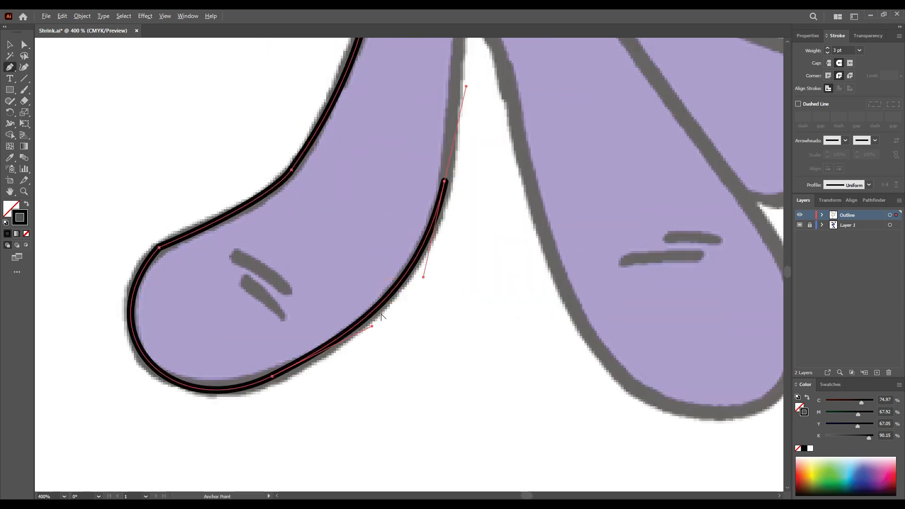
{"action": "scroll", "coordinate": [390, 299], "scroll_direction": "up", "scroll_amount": 2}
{"action": "left_click_drag", "start_coordinate": [397, 150], "coordinate": [397, 222]}
{"action": "left_click", "coordinate": [364, 143], "text": "ctrl"}
Trace the middle leg as a new path from the belly down its inner edge and around the bottom of the foot.
{"action": "left_click_drag", "start_coordinate": [363, 140], "coordinate": [431, 140]}
{"action": "scroll", "coordinate": [530, 258], "scroll_direction": "down", "scroll_amount": 2}
{"action": "left_click_drag", "start_coordinate": [530, 258], "coordinate": [466, 185]}
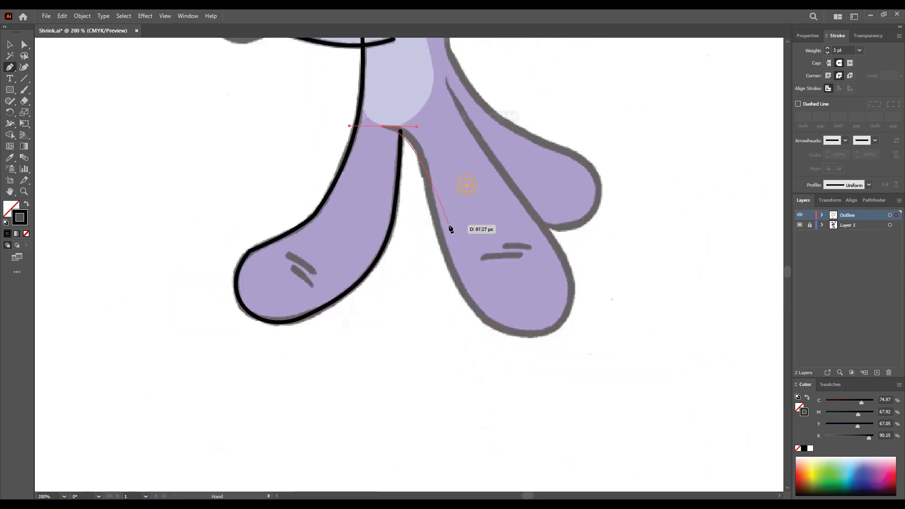
{"action": "left_click_drag", "start_coordinate": [454, 298], "coordinate": [451, 296]}
{"action": "left_click_drag", "start_coordinate": [539, 334], "coordinate": [593, 330]}
{"action": "scroll", "coordinate": [499, 309], "scroll_direction": "up", "scroll_amount": 3}
{"action": "left_click_drag", "start_coordinate": [355, 273], "coordinate": [379, 301]}
{"action": "scroll", "coordinate": [537, 301], "scroll_direction": "down", "scroll_amount": 2}
{"action": "scroll", "coordinate": [561, 203], "scroll_direction": "up", "scroll_amount": 1}
{"action": "mouse_move", "coordinate": [572, 147]}
{"action": "left_mouse_down"}
{"action": "mouse_move", "coordinate": [515, 101]}
{"action": "mouse_move", "coordinate": [486, 52]}
{"action": "left_mouse_up"}
Fine-tune the anchor points and direction handles around the middle leg's foot so the outline follows the sketch.
{"action": "left_click_drag", "start_coordinate": [698, 389], "coordinate": [693, 361]}
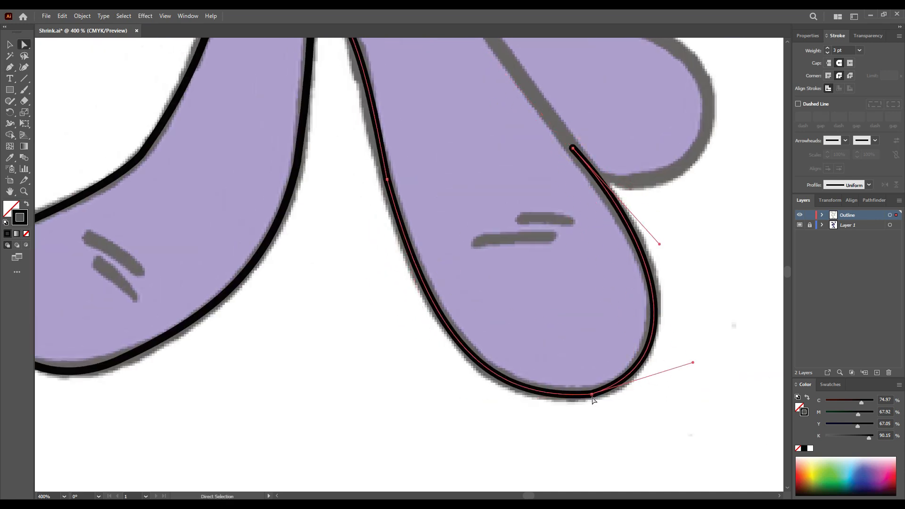
{"action": "left_click_drag", "start_coordinate": [595, 395], "coordinate": [596, 395]}
{"action": "left_click_drag", "start_coordinate": [490, 401], "coordinate": [494, 408]}
{"action": "left_click_drag", "start_coordinate": [657, 304], "coordinate": [556, 350]}
{"action": "left_click_drag", "start_coordinate": [597, 407], "coordinate": [588, 401]}
{"action": "scroll", "coordinate": [546, 416], "scroll_direction": "up", "scroll_amount": 3}
{"action": "left_click_drag", "start_coordinate": [524, 414], "coordinate": [563, 289]}
{"action": "left_click_drag", "start_coordinate": [416, 355], "coordinate": [502, 342]}
{"action": "scroll", "coordinate": [419, 358], "scroll_direction": "down", "scroll_amount": 2}
{"action": "left_click_drag", "start_coordinate": [364, 372], "coordinate": [361, 368]}
{"action": "left_click_drag", "start_coordinate": [390, 363], "coordinate": [294, 391]}
{"action": "left_click_drag", "start_coordinate": [561, 321], "coordinate": [562, 316]}
{"action": "left_click_drag", "start_coordinate": [520, 275], "coordinate": [528, 280]}
{"action": "left_click_drag", "start_coordinate": [426, 375], "coordinate": [399, 287]}
{"action": "left_click_drag", "start_coordinate": [316, 42], "coordinate": [417, 270]}
Extend the middle leg's outline up its outer edge to the point where it ends inside the body.
{"action": "key", "text": "p"}
{"action": "left_click", "coordinate": [492, 243]}
{"action": "left_click_drag", "start_coordinate": [460, 208], "coordinate": [503, 350]}
{"action": "scroll", "coordinate": [504, 350], "scroll_direction": "down", "scroll_amount": 1}
{"action": "scroll", "coordinate": [359, 125], "scroll_direction": "down", "scroll_amount": 1}
{"action": "left_click_drag", "start_coordinate": [357, 123], "coordinate": [357, 173]}
Draw the back outline between the underside of the arm and the neck's inward curve, shaping its handles.
{"action": "scroll", "coordinate": [405, 142], "scroll_direction": "up", "scroll_amount": 3}
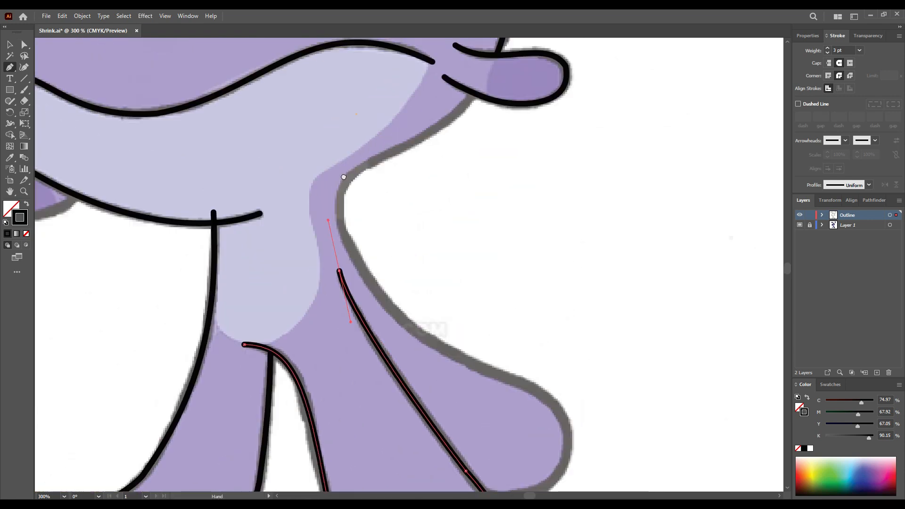
{"action": "left_click_drag", "start_coordinate": [472, 102], "coordinate": [471, 120]}
{"action": "left_click_drag", "start_coordinate": [336, 233], "coordinate": [328, 264]}
{"action": "left_click_drag", "start_coordinate": [470, 122], "coordinate": [443, 160]}
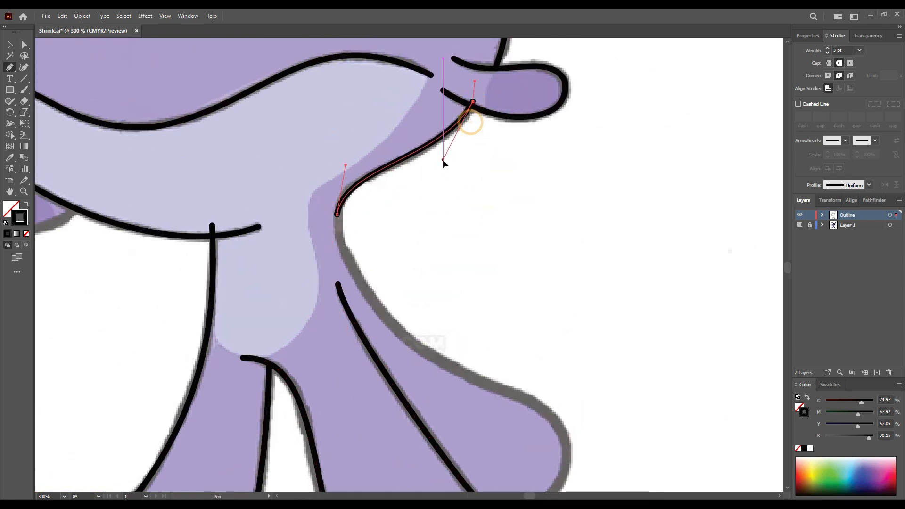
Extend the back outline from the neck's inward curve down to the rear leg.
{"action": "left_click_drag", "start_coordinate": [391, 290], "coordinate": [391, 198]}
{"action": "left_click_drag", "start_coordinate": [328, 173], "coordinate": [337, 174]}
{"action": "mouse_move", "coordinate": [593, 377]}
{"action": "left_mouse_down"}
{"action": "mouse_move", "coordinate": [547, 235]}
{"action": "mouse_move", "coordinate": [517, 272]}
{"action": "left_mouse_up"}
{"action": "left_click_drag", "start_coordinate": [361, 241], "coordinate": [360, 241]}
{"action": "left_click_drag", "start_coordinate": [517, 272], "coordinate": [521, 263], "text": "ctrl"}
Adjust the anchor points and handles along the back and rear leg so the outline matches the sketch.
{"action": "scroll", "coordinate": [522, 223], "scroll_direction": "up", "scroll_amount": 5}
{"action": "key", "text": "a"}
{"action": "left_click_drag", "start_coordinate": [530, 187], "coordinate": [533, 189]}
{"action": "left_click_drag", "start_coordinate": [523, 205], "coordinate": [542, 191]}
{"action": "scroll", "coordinate": [549, 179], "scroll_direction": "down", "scroll_amount": 2}
{"action": "left_click_drag", "start_coordinate": [556, 298], "coordinate": [551, 299]}
{"action": "left_click_drag", "start_coordinate": [487, 222], "coordinate": [514, 336]}
{"action": "left_click_drag", "start_coordinate": [518, 149], "coordinate": [559, 320]}
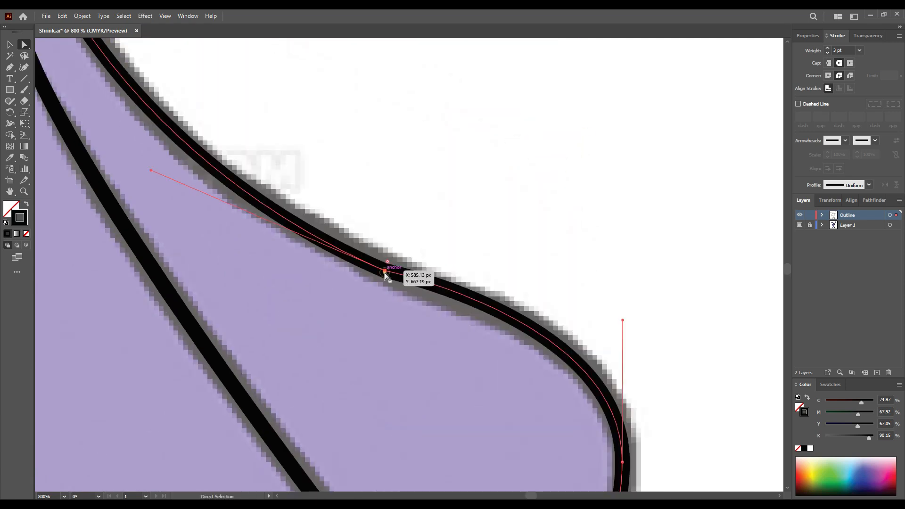
Draw the first curved stripe line across the left ear, where the rounded tip meets the wide dark band.
{"action": "scroll", "coordinate": [326, 349], "scroll_direction": "down", "scroll_amount": 5}
{"action": "scroll", "coordinate": [471, 264], "scroll_direction": "down", "scroll_amount": 2}
{"action": "scroll", "coordinate": [420, 208], "scroll_direction": "up", "scroll_amount": 5}
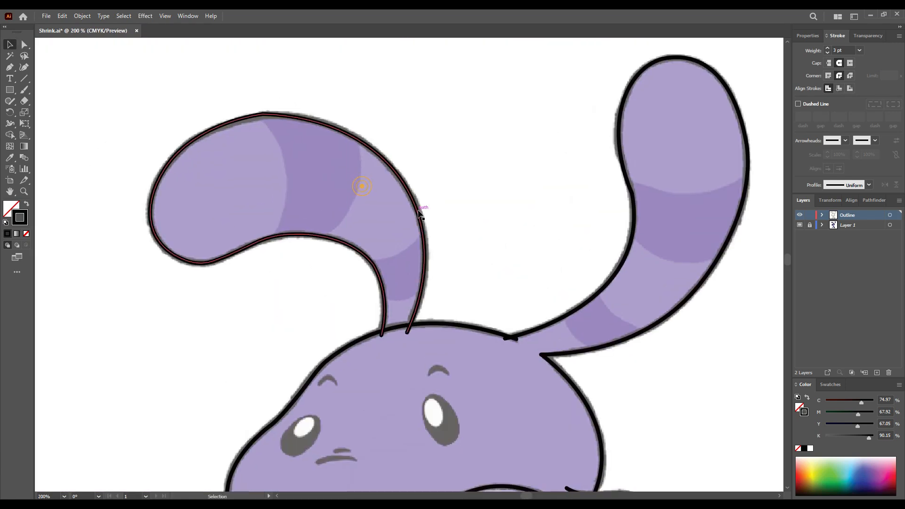
{"action": "left_click", "coordinate": [291, 108]}
{"action": "left_click_drag", "start_coordinate": [293, 121], "coordinate": [342, 419]}
{"action": "scroll", "coordinate": [305, 321], "scroll_direction": "down", "scroll_amount": 1}
{"action": "left_click_drag", "start_coordinate": [282, 156], "coordinate": [316, 198]}
{"action": "left_click_drag", "start_coordinate": [299, 355], "coordinate": [241, 437]}
{"action": "scroll", "coordinate": [294, 264], "scroll_direction": "up", "scroll_amount": 1}
{"action": "left_click_drag", "start_coordinate": [299, 303], "coordinate": [303, 341]}
{"action": "left_click_drag", "start_coordinate": [332, 217], "coordinate": [333, 216]}
Draw the second stripe line across the left ear along the far edge of the wide dark band.
{"action": "left_click_drag", "start_coordinate": [478, 201], "coordinate": [506, 127]}
{"action": "left_click_drag", "start_coordinate": [506, 123], "coordinate": [536, 175]}
{"action": "left_click_drag", "start_coordinate": [440, 344], "coordinate": [353, 404]}
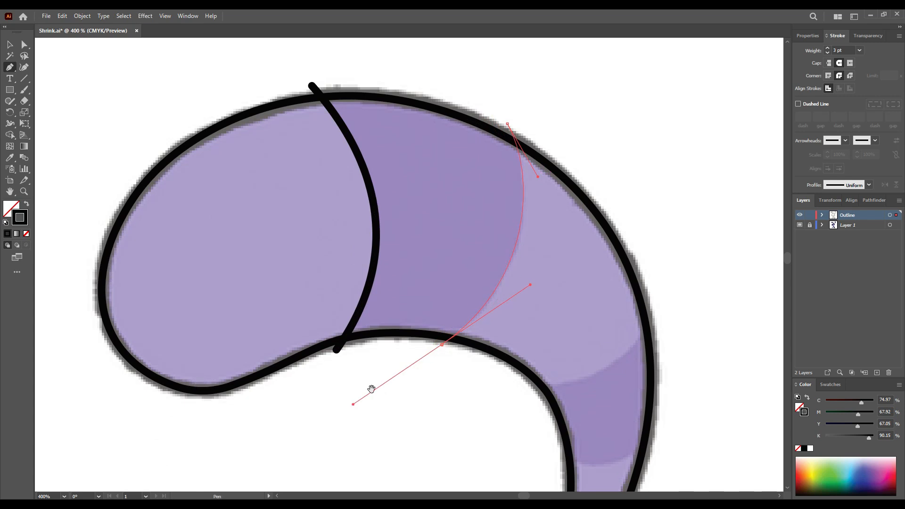
{"action": "key", "text": "Escape"}
Draw the third stripe line along the upper edge of the left ear's small dark band and nudge its inner end point.
{"action": "left_click_drag", "start_coordinate": [534, 392], "coordinate": [431, 369]}
{"action": "left_click_drag", "start_coordinate": [431, 369], "coordinate": [475, 368]}
{"action": "left_click_drag", "start_coordinate": [583, 246], "coordinate": [585, 242]}
{"action": "key", "text": "a"}
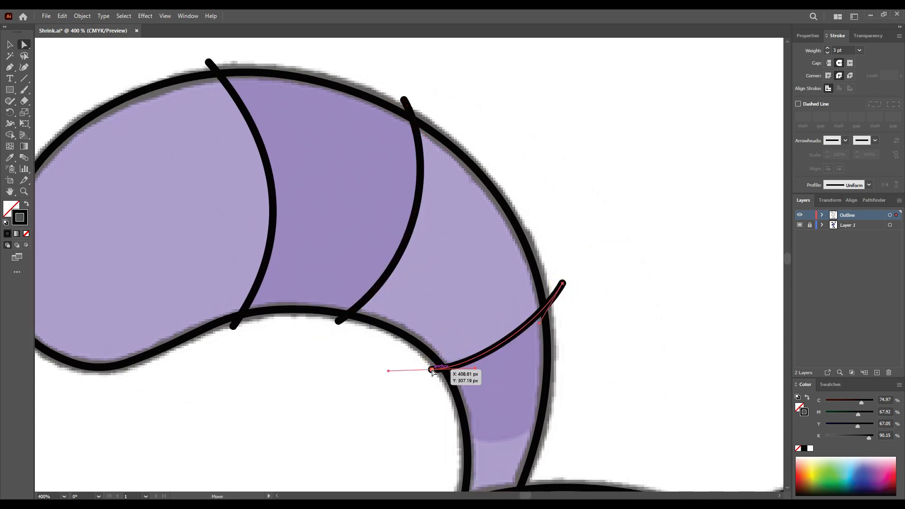
{"action": "left_click_drag", "start_coordinate": [432, 370], "coordinate": [432, 367]}
{"action": "left_click_drag", "start_coordinate": [489, 352], "coordinate": [396, 291]}
Draw the fourth stripe line along the lower edge of the small dark band near the left ear's base.
{"action": "key", "text": "p"}
{"action": "left_click_drag", "start_coordinate": [361, 373], "coordinate": [389, 383]}
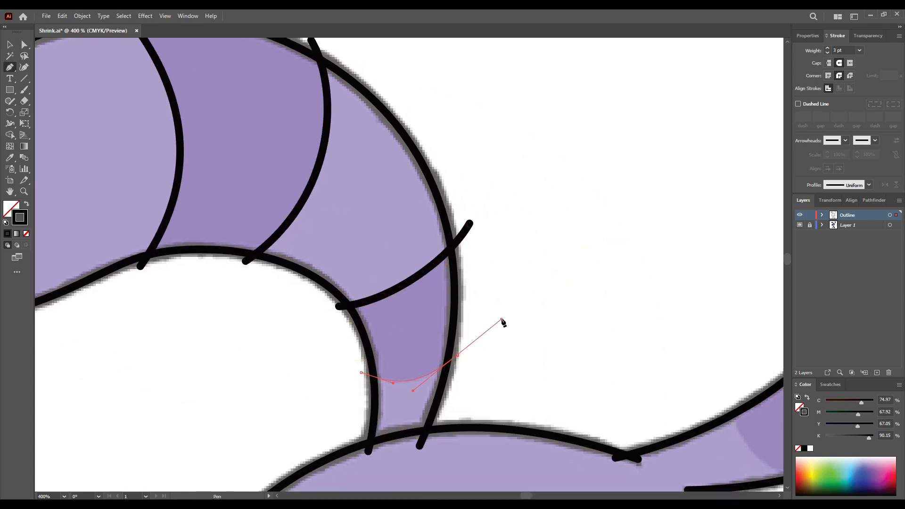
{"action": "left_click_drag", "start_coordinate": [501, 319], "coordinate": [501, 319]}
{"action": "key", "text": "v"}
Refine the ear outline's anchor points and direction handles so it follows the sketch more closely.
{"action": "scroll", "coordinate": [407, 377], "scroll_direction": "down", "scroll_amount": 1}
{"action": "left_click_drag", "start_coordinate": [332, 333], "coordinate": [184, 412]}
{"action": "key", "text": "p"}
{"action": "left_click_drag", "start_coordinate": [419, 316], "coordinate": [270, 357]}
{"action": "key", "text": "a"}
{"action": "left_click", "coordinate": [382, 296]}
{"action": "mouse_move", "coordinate": [340, 194]}
{"action": "left_mouse_down"}
{"action": "mouse_move", "coordinate": [337, 182]}
{"action": "mouse_move", "coordinate": [335, 201]}
{"action": "left_mouse_up"}
{"action": "left_click_drag", "start_coordinate": [382, 296], "coordinate": [382, 289]}
{"action": "left_click_drag", "start_coordinate": [408, 428], "coordinate": [404, 437]}
{"action": "left_click_drag", "start_coordinate": [336, 193], "coordinate": [339, 190]}
{"action": "left_click_drag", "start_coordinate": [372, 292], "coordinate": [230, 323]}
Draw a curved stripe line across the right ear along the upper edge of its wide dark band.
{"action": "key", "text": "p"}
{"action": "left_click_drag", "start_coordinate": [341, 300], "coordinate": [270, 335]}
{"action": "left_click_drag", "start_coordinate": [240, 313], "coordinate": [275, 328]}
{"action": "left_click_drag", "start_coordinate": [439, 312], "coordinate": [473, 289]}
{"action": "left_click_drag", "start_coordinate": [536, 248], "coordinate": [536, 248]}
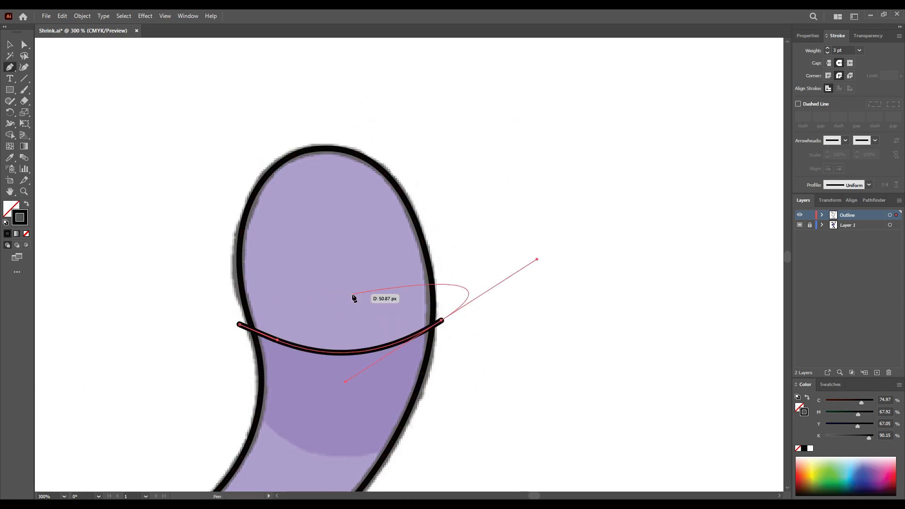
{"action": "key", "text": "ctrl+plus"}
{"action": "left_click", "coordinate": [429, 341], "text": "ctrl"}
Draw a second stripe line across the right ear along the lower edge of its wide dark band.
{"action": "scroll", "coordinate": [428, 341], "scroll_direction": "down", "scroll_amount": 5}
{"action": "key", "text": "p"}
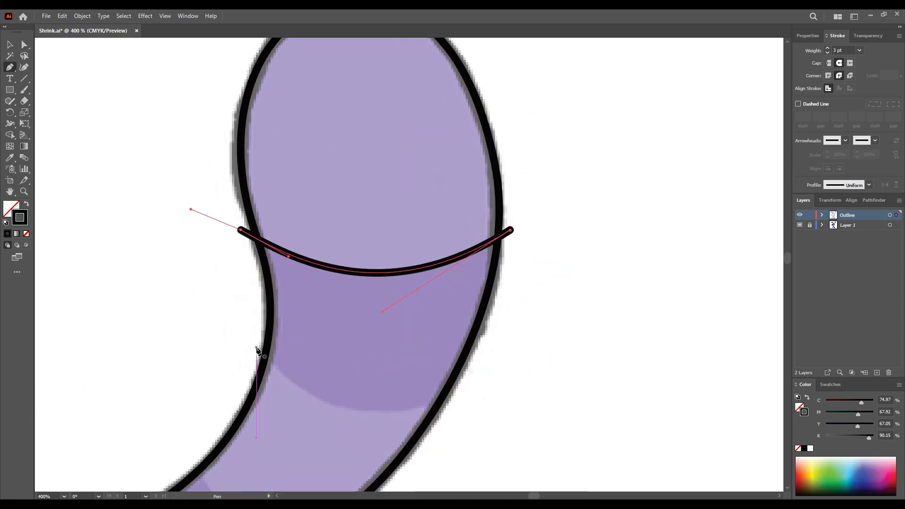
{"action": "left_click_drag", "start_coordinate": [227, 304], "coordinate": [259, 335]}
{"action": "left_click_drag", "start_coordinate": [537, 328], "coordinate": [537, 328]}
{"action": "scroll", "coordinate": [537, 328], "scroll_direction": "down", "scroll_amount": 5}
{"action": "scroll", "coordinate": [537, 328], "scroll_direction": "left", "scroll_amount": 4}
{"action": "key", "text": "Escape"}
Draw the two remaining stripe lines along the edges of the small dark band near the right ear's base.
{"action": "left_click_drag", "start_coordinate": [303, 239], "coordinate": [318, 267]}
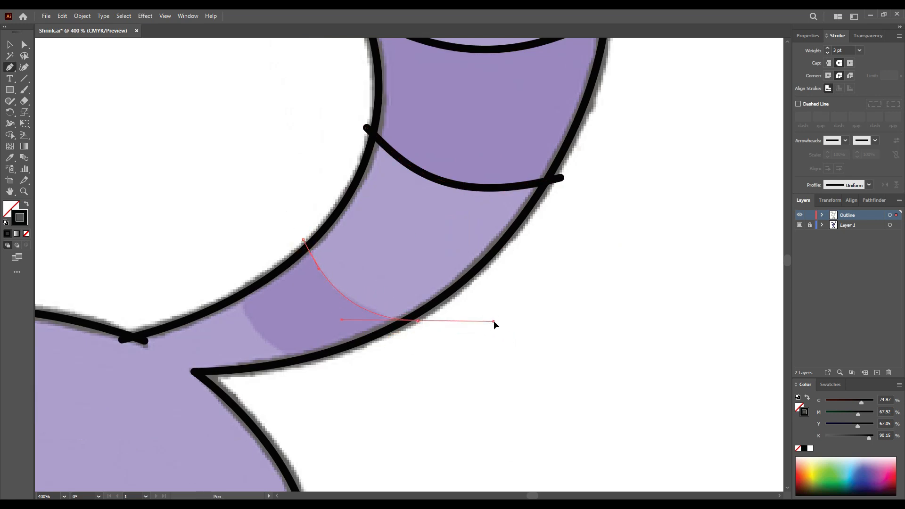
{"action": "left_click_drag", "start_coordinate": [493, 321], "coordinate": [494, 320]}
{"action": "key", "text": "ctrl+minus"}
{"action": "key", "text": "ctrl+minus"}
{"action": "key", "text": "ctrl+minus"}
{"action": "left_click", "coordinate": [349, 278]}
{"action": "left_click_drag", "start_coordinate": [431, 359], "coordinate": [492, 376]}
{"action": "key", "text": "ctrl+plus"}
{"action": "key", "text": "ctrl+plus"}
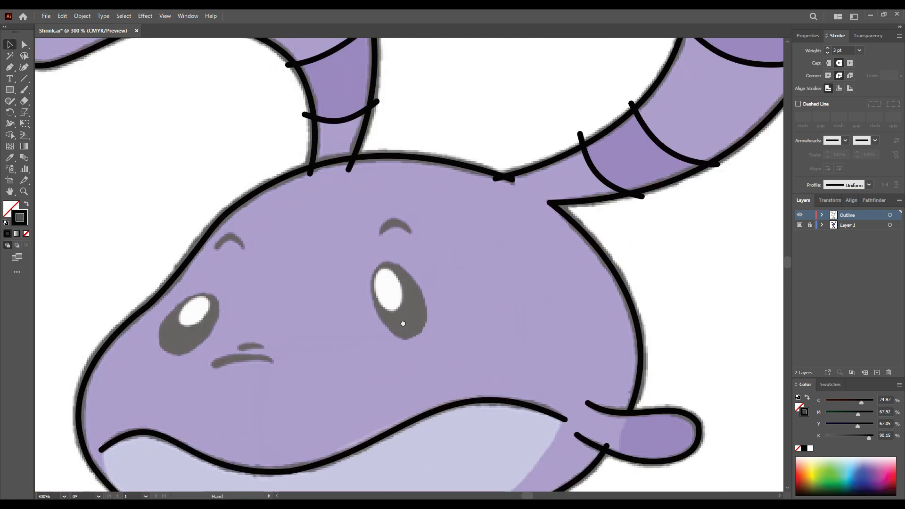
Draw an ellipse over the small dark bump below the head's lower edge, rotated and positioned to match the sketch.
{"action": "scroll", "coordinate": [412, 297], "scroll_direction": "down", "scroll_amount": 8}
{"action": "scroll", "coordinate": [412, 296], "scroll_direction": "left", "scroll_amount": 5}
{"action": "key", "text": "l"}
{"action": "left_click_drag", "start_coordinate": [297, 298], "coordinate": [261, 324]}
{"action": "key", "text": "ctrl+plus"}
{"action": "key", "text": "v"}
{"action": "left_click_drag", "start_coordinate": [354, 341], "coordinate": [359, 325]}
{"action": "left_click", "coordinate": [335, 317]}
{"action": "left_click_drag", "start_coordinate": [292, 267], "coordinate": [363, 279]}
Reshape the bump's ellipse to follow the sketch and remove the part overlapping the head.
{"action": "key", "text": "a"}
{"action": "left_click", "coordinate": [300, 336]}
{"action": "scroll", "coordinate": [300, 336], "scroll_direction": "up", "scroll_amount": 3}
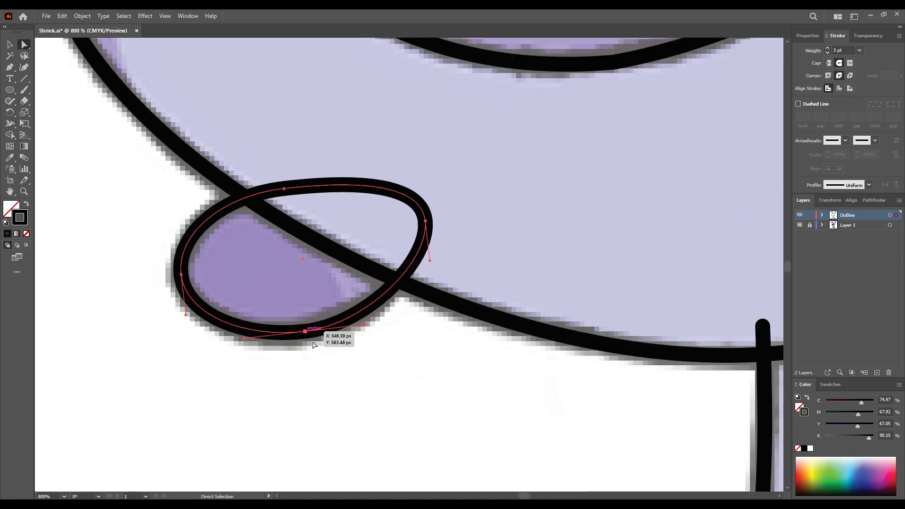
{"action": "scroll", "coordinate": [372, 330], "scroll_direction": "down", "scroll_amount": 1}
{"action": "scroll", "coordinate": [394, 239], "scroll_direction": "down", "scroll_amount": 1}
{"action": "left_click", "coordinate": [394, 239]}
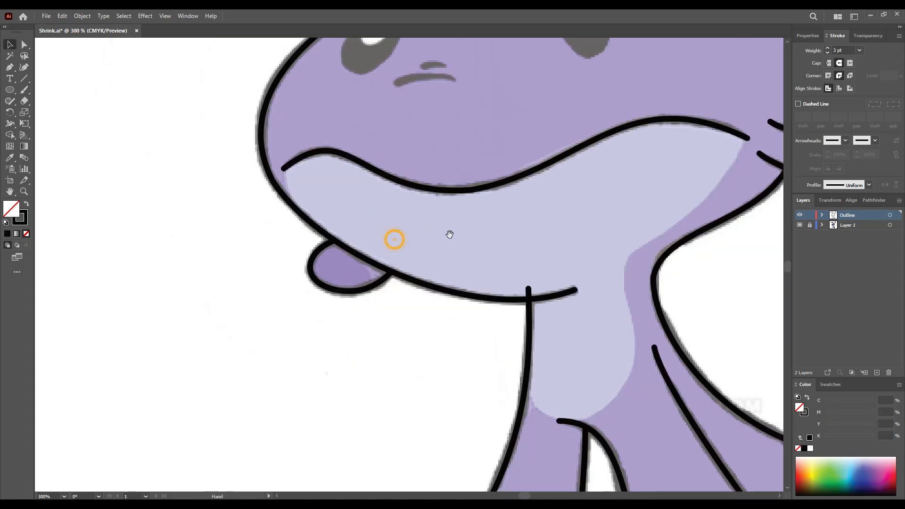
Draw a curved line along the edge of the dark tip of the small limb and trim its overhanging ends with Shape Builder.
{"action": "scroll", "coordinate": [394, 239], "scroll_direction": "down", "scroll_amount": 2}
{"action": "scroll", "coordinate": [542, 263], "scroll_direction": "up", "scroll_amount": 1}
{"action": "key", "text": "p"}
{"action": "scroll", "coordinate": [542, 263], "scroll_direction": "up", "scroll_amount": 2}
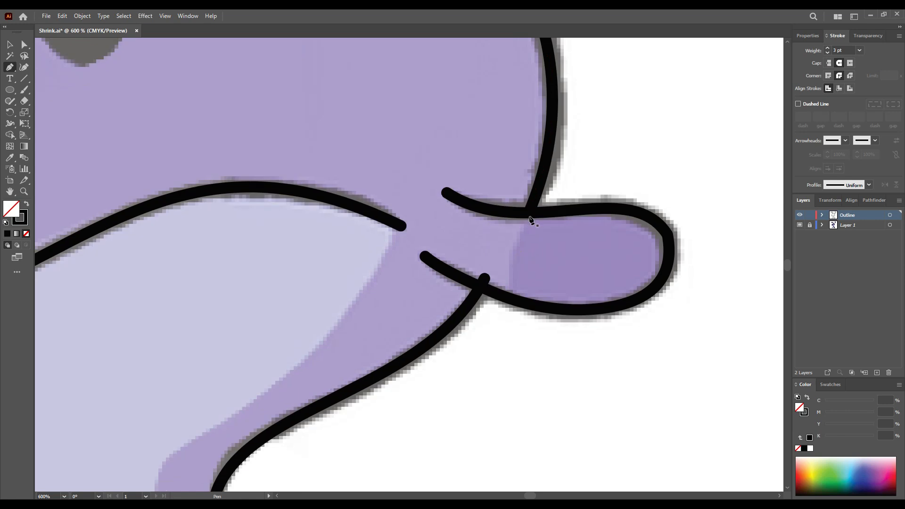
{"action": "left_click_drag", "start_coordinate": [545, 176], "coordinate": [523, 204]}
{"action": "left_click_drag", "start_coordinate": [544, 367], "coordinate": [543, 366]}
{"action": "key", "text": "shift+m"}
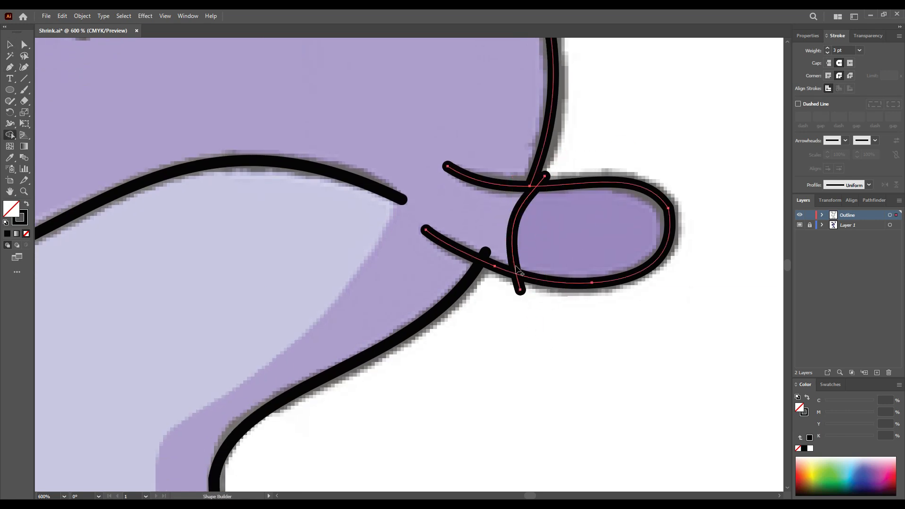
Draw a curve along the light area's edge from the right end of the mouth-level line down to the neck.
{"action": "key", "text": "p"}
{"action": "scroll", "coordinate": [491, 175], "scroll_direction": "down", "scroll_amount": 2}
{"action": "scroll", "coordinate": [518, 99], "scroll_direction": "up", "scroll_amount": 1}
{"action": "left_click_drag", "start_coordinate": [520, 89], "coordinate": [523, 116]}
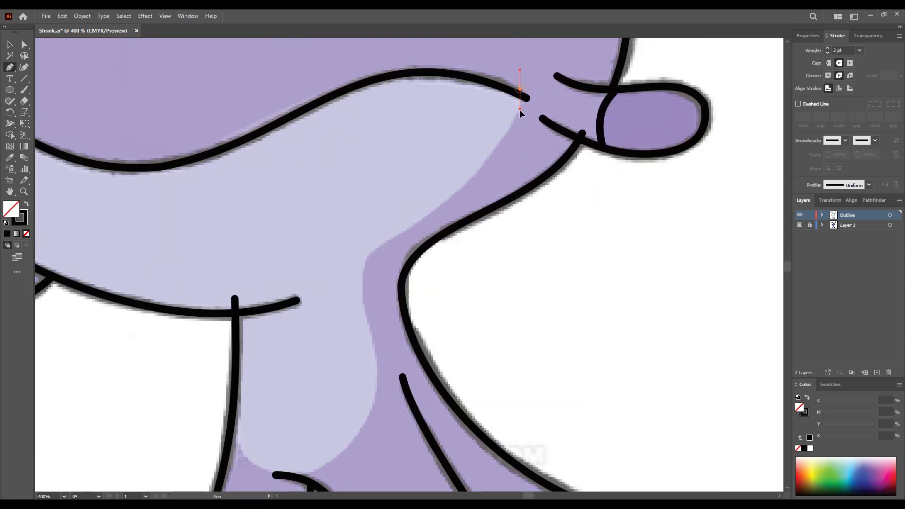
{"action": "left_click_drag", "start_coordinate": [372, 255], "coordinate": [250, 325]}
{"action": "scroll", "coordinate": [485, 151], "scroll_direction": "down", "scroll_amount": 1}
{"action": "scroll", "coordinate": [478, 199], "scroll_direction": "up", "scroll_amount": 2}
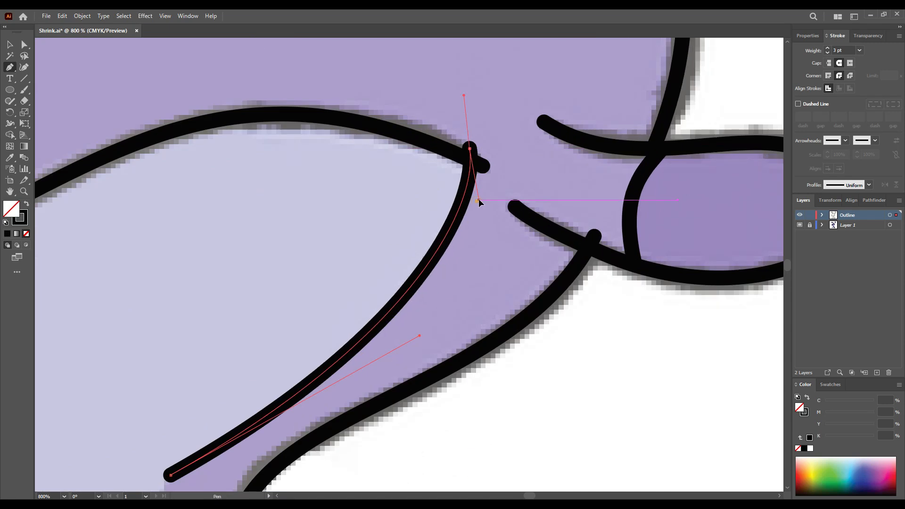
{"action": "scroll", "coordinate": [440, 158], "scroll_direction": "down", "scroll_amount": 1}
Continue the light area's outline from the neck down the chest to the top of the legs.
{"action": "left_click_drag", "start_coordinate": [282, 366], "coordinate": [90, 436]}
{"action": "left_click_drag", "start_coordinate": [244, 206], "coordinate": [333, 202]}
{"action": "left_click_drag", "start_coordinate": [473, 298], "coordinate": [454, 294]}
{"action": "left_click", "coordinate": [282, 366]}
{"action": "left_click_drag", "start_coordinate": [291, 299], "coordinate": [333, 273]}
{"action": "left_click_drag", "start_coordinate": [264, 283], "coordinate": [281, 308]}
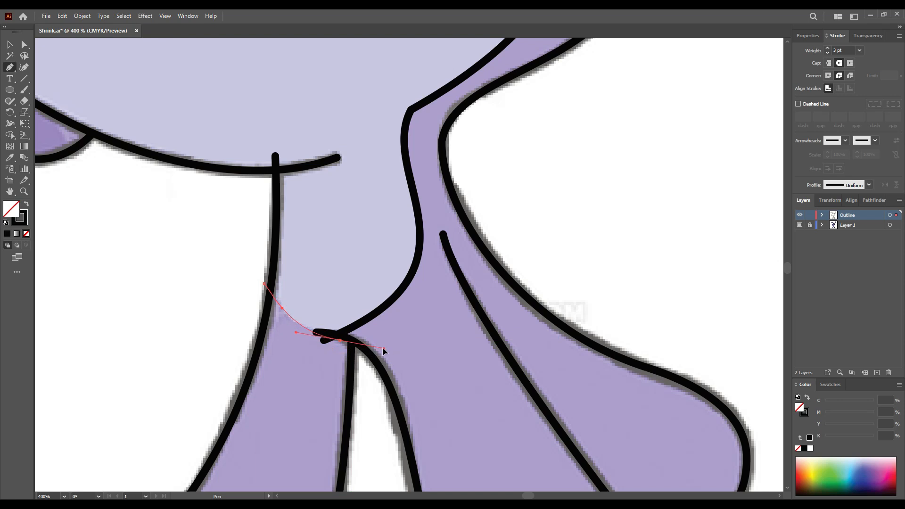
{"action": "left_click_drag", "start_coordinate": [408, 343], "coordinate": [408, 343]}
{"action": "key", "text": "v"}
{"action": "scroll", "coordinate": [261, 285], "scroll_direction": "up", "scroll_amount": 3}
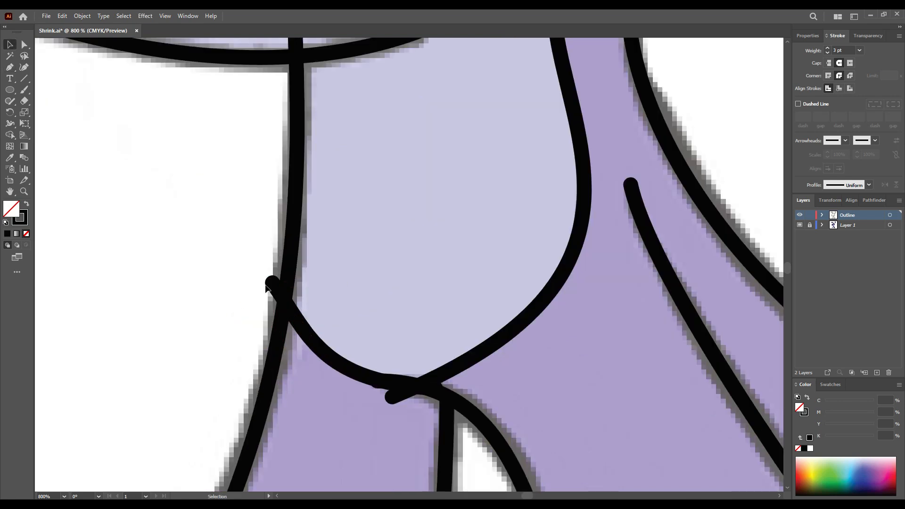
{"action": "left_click", "coordinate": [319, 348]}
{"action": "key", "text": "Delete"}
Draw the curve closing the bottom of the light chest patch, from the front body outline to the top of the legs.
{"action": "left_click_drag", "start_coordinate": [298, 321], "coordinate": [301, 329]}
{"action": "left_click_drag", "start_coordinate": [397, 371], "coordinate": [544, 368]}
{"action": "key", "text": "v"}
Trim the overhanging line ends at the bottom of the chest patch with Shape Builder and deselect the paths.
{"action": "scroll", "coordinate": [283, 406], "scroll_direction": "down", "scroll_amount": 1}
{"action": "left_click_drag", "start_coordinate": [199, 261], "coordinate": [413, 399]}
{"action": "key", "text": "shift+m"}
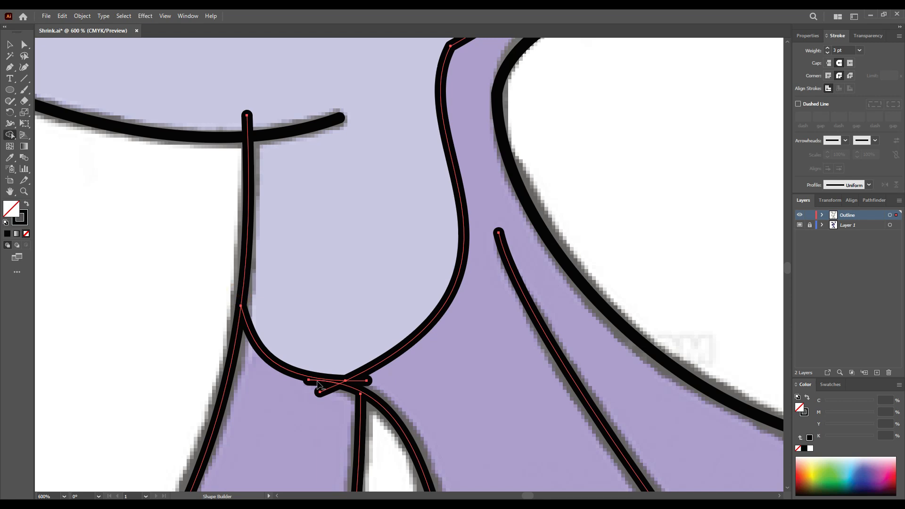
{"action": "left_click", "coordinate": [365, 384], "text": "alt"}
{"action": "scroll", "coordinate": [386, 419], "scroll_direction": "down", "scroll_amount": 3}
{"action": "key", "text": "v"}
{"action": "left_click", "coordinate": [329, 370]}
{"action": "scroll", "coordinate": [331, 361], "scroll_direction": "up", "scroll_amount": 1}
Draw an ellipse around the right eye, rotated and sized to match the sketch.
{"action": "key", "text": "l"}
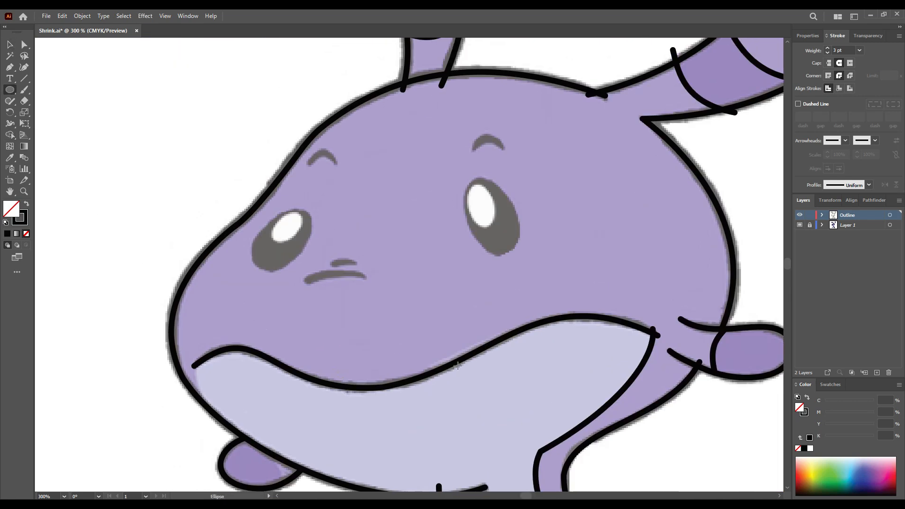
{"action": "left_click_drag", "start_coordinate": [449, 214], "coordinate": [284, 294]}
{"action": "scroll", "coordinate": [284, 295], "scroll_direction": "up", "scroll_amount": 1}
{"action": "mouse_move", "coordinate": [311, 252]}
{"action": "left_mouse_down"}
{"action": "mouse_move", "coordinate": [342, 322]}
{"action": "mouse_move", "coordinate": [382, 342]}
{"action": "mouse_move", "coordinate": [369, 349]}
{"action": "mouse_move", "coordinate": [390, 336]}
{"action": "left_mouse_up"}
{"action": "scroll", "coordinate": [334, 309], "scroll_direction": "up", "scroll_amount": 1}
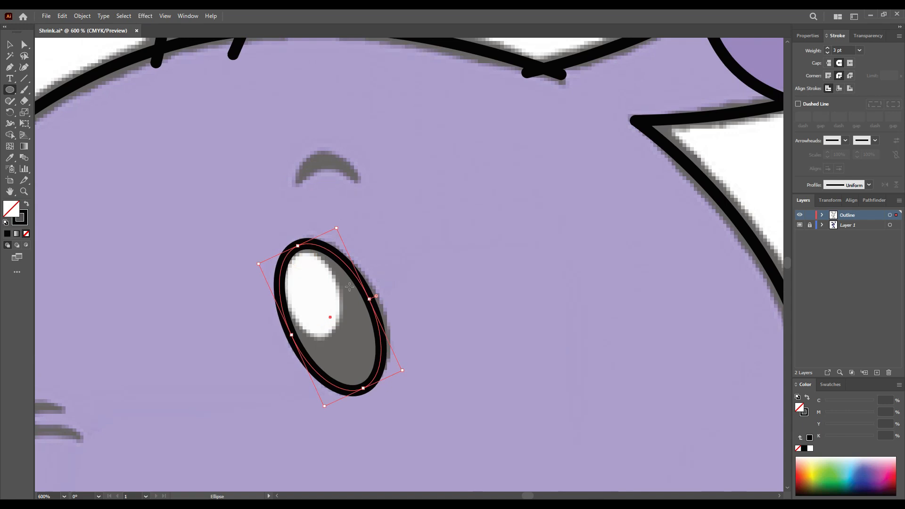
{"action": "left_click_drag", "start_coordinate": [372, 298], "coordinate": [376, 297]}
{"action": "left_click_drag", "start_coordinate": [414, 371], "coordinate": [418, 368]}
Set the stroke weight of the right eye's ellipse to 1.5 pt.
{"action": "right_click", "coordinate": [574, 189]}
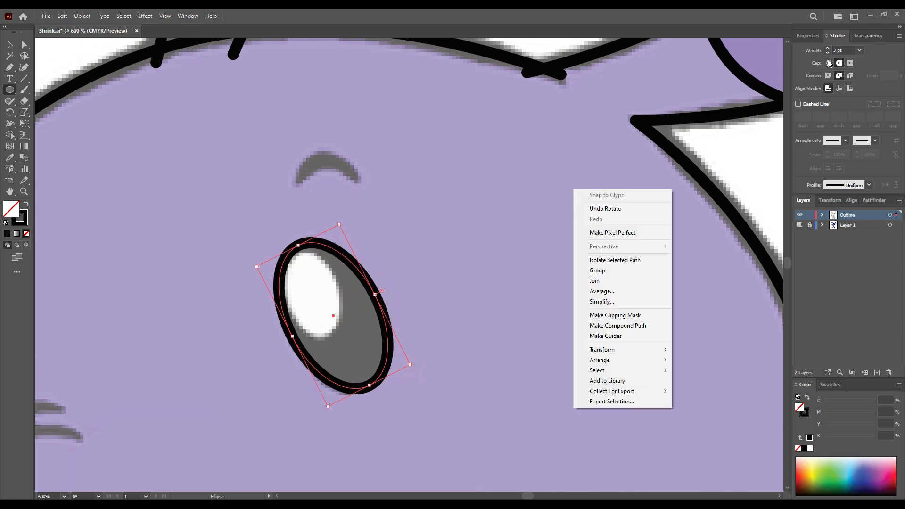
{"action": "left_click", "coordinate": [844, 50]}
{"action": "type", "text": "1"}
{"action": "key", "text": "Return"}
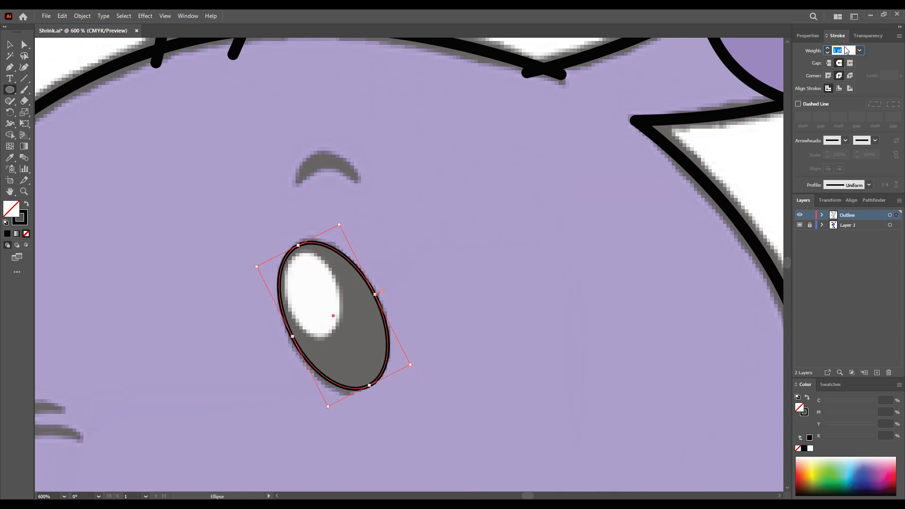
{"action": "type", "text": "1.5"}
{"action": "key", "text": "Return"}
Adjust the right eye ellipse's size and rotation so it fits the sketched eye at the thinner stroke.
{"action": "left_click_drag", "start_coordinate": [370, 385], "coordinate": [363, 392]}
{"action": "key", "text": "ctrl+z"}
{"action": "key", "text": "v"}
{"action": "left_click_drag", "start_coordinate": [414, 369], "coordinate": [362, 389]}
{"action": "key", "text": "v"}
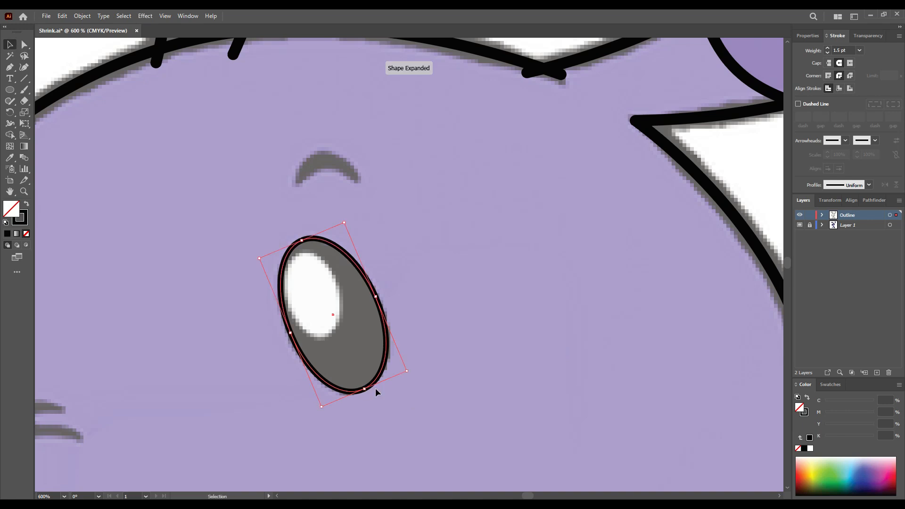
{"action": "key", "text": "a"}
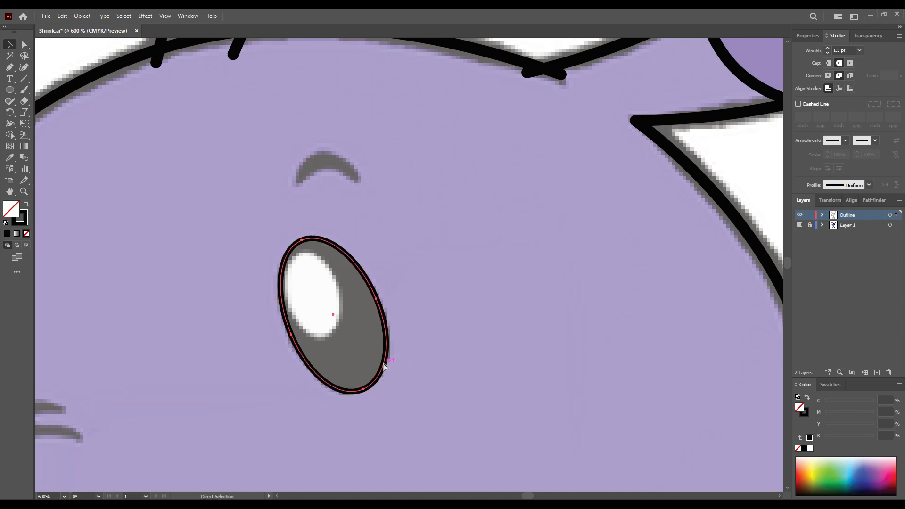
Add a smaller ellipse around the white highlight of the right eye, sized and rotated to match the sketch.
{"action": "left_click_drag", "start_coordinate": [408, 373], "coordinate": [328, 324]}
{"action": "scroll", "coordinate": [360, 341], "scroll_direction": "up", "scroll_amount": 1}
{"action": "left_click_drag", "start_coordinate": [328, 291], "coordinate": [334, 290]}
{"action": "left_click_drag", "start_coordinate": [350, 353], "coordinate": [354, 347]}
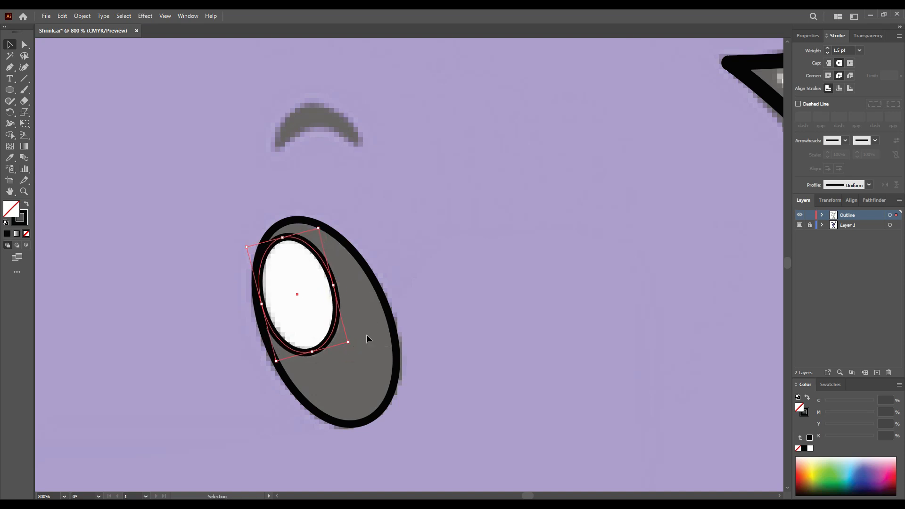
{"action": "left_click", "coordinate": [420, 287]}
{"action": "scroll", "coordinate": [418, 301], "scroll_direction": "down", "scroll_amount": 2}
Place a reflected copy of the right eye's outline over the left eye.
{"action": "left_click_drag", "start_coordinate": [391, 306], "coordinate": [534, 254]}
{"action": "left_click_drag", "start_coordinate": [518, 315], "coordinate": [376, 322]}
{"action": "scroll", "coordinate": [375, 321], "scroll_direction": "down", "scroll_amount": 1}
{"action": "left_click_drag", "start_coordinate": [374, 319], "coordinate": [418, 322]}
{"action": "key", "text": "Return"}
{"action": "left_click", "coordinate": [455, 317]}
{"action": "key", "text": "v"}
{"action": "left_click_drag", "start_coordinate": [471, 309], "coordinate": [382, 324]}
Move, rotate and resize the copied ellipse until it fits the outline of the left eye.
{"action": "scroll", "coordinate": [381, 324], "scroll_direction": "up", "scroll_amount": 2}
{"action": "left_click_drag", "start_coordinate": [439, 266], "coordinate": [459, 267]}
{"action": "left_click_drag", "start_coordinate": [362, 381], "coordinate": [344, 397]}
{"action": "scroll", "coordinate": [433, 260], "scroll_direction": "up", "scroll_amount": 1}
{"action": "left_click_drag", "start_coordinate": [463, 288], "coordinate": [461, 283]}
{"action": "left_click_drag", "start_coordinate": [409, 243], "coordinate": [404, 252]}
{"action": "left_click_drag", "start_coordinate": [385, 287], "coordinate": [467, 286]}
{"action": "left_click_drag", "start_coordinate": [316, 361], "coordinate": [319, 357]}
{"action": "left_click", "coordinate": [513, 289]}
{"action": "left_click", "coordinate": [501, 288]}
{"action": "left_click_drag", "start_coordinate": [535, 285], "coordinate": [538, 297]}
{"action": "left_click_drag", "start_coordinate": [360, 390], "coordinate": [352, 395]}
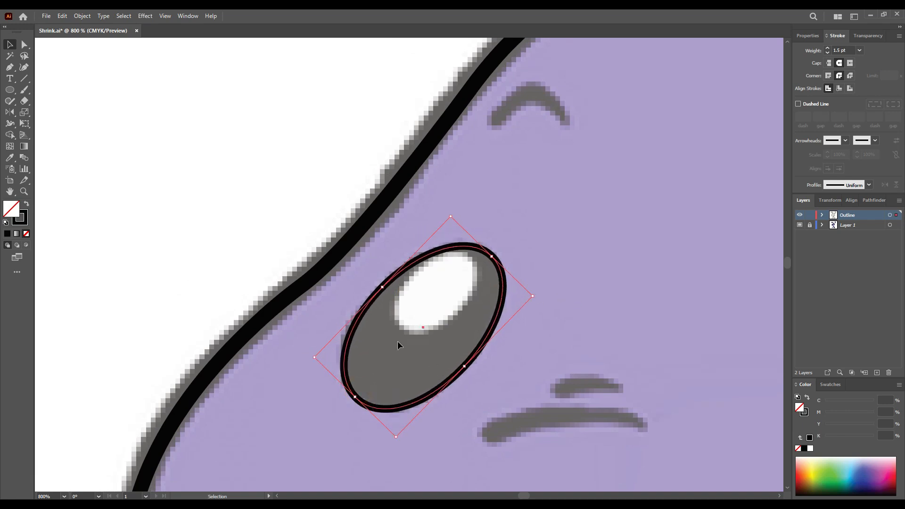
Paste a copy of the left eye's ellipse in front and fit it to the eye's white highlight.
{"action": "key", "text": "ctrl+c"}
{"action": "key", "text": "ctrl+f"}
{"action": "left_click_drag", "start_coordinate": [397, 437], "coordinate": [426, 315]}
{"action": "mouse_move", "coordinate": [467, 268]}
{"action": "left_mouse_down"}
{"action": "mouse_move", "coordinate": [462, 299]}
{"action": "mouse_move", "coordinate": [473, 261]}
{"action": "left_mouse_up"}
{"action": "left_click_drag", "start_coordinate": [455, 311], "coordinate": [459, 314]}
{"action": "key", "text": "ctrl+z"}
{"action": "left_click", "coordinate": [566, 251]}
{"action": "scroll", "coordinate": [557, 255], "scroll_direction": "down", "scroll_amount": 3}
{"action": "left_click_drag", "start_coordinate": [618, 259], "coordinate": [567, 305]}
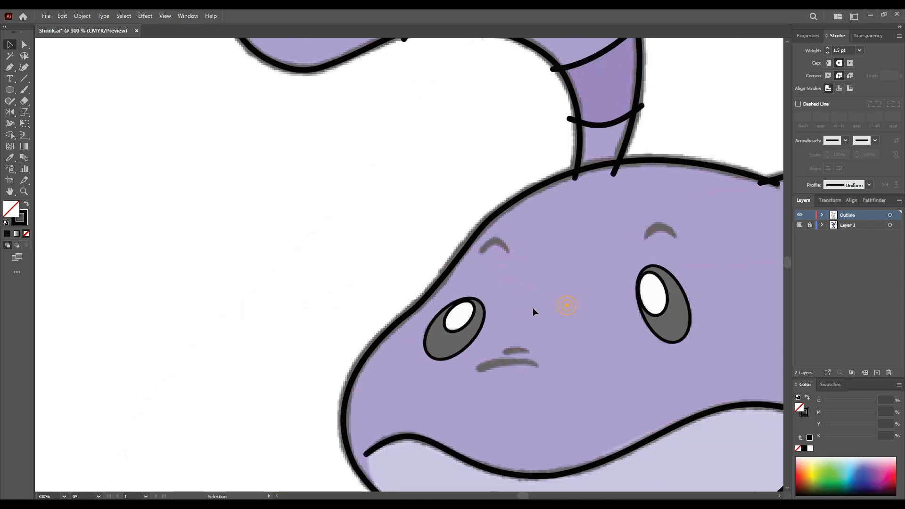
Draw a curved line with the Pen tool along the left eyebrow, using a 1.5 pt stroke.
{"action": "scroll", "coordinate": [512, 242], "scroll_direction": "up", "scroll_amount": 3}
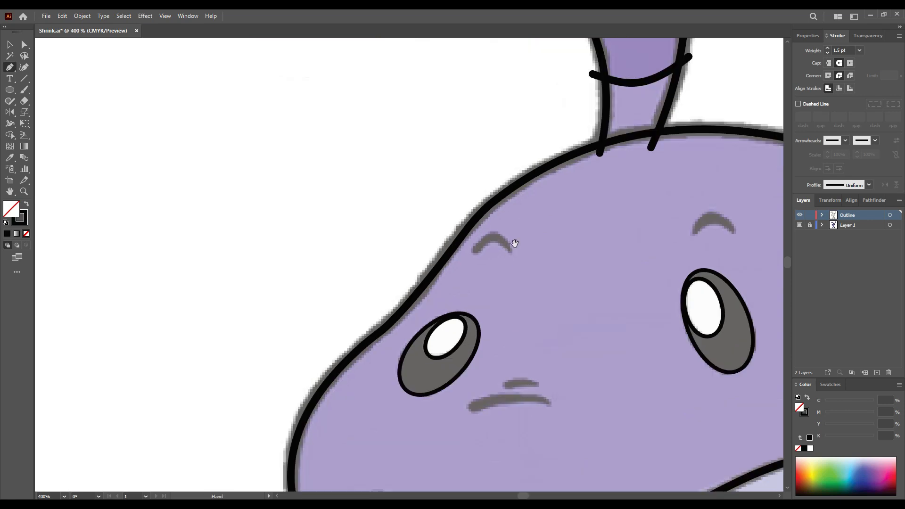
{"action": "left_click_drag", "start_coordinate": [472, 328], "coordinate": [472, 330]}
{"action": "left_click_drag", "start_coordinate": [600, 290], "coordinate": [494, 278]}
{"action": "left_click", "coordinate": [844, 50]}
{"action": "key", "text": "ctrl+z"}
{"action": "key", "text": "v"}
{"action": "scroll", "coordinate": [520, 250], "scroll_direction": "down", "scroll_amount": 2}
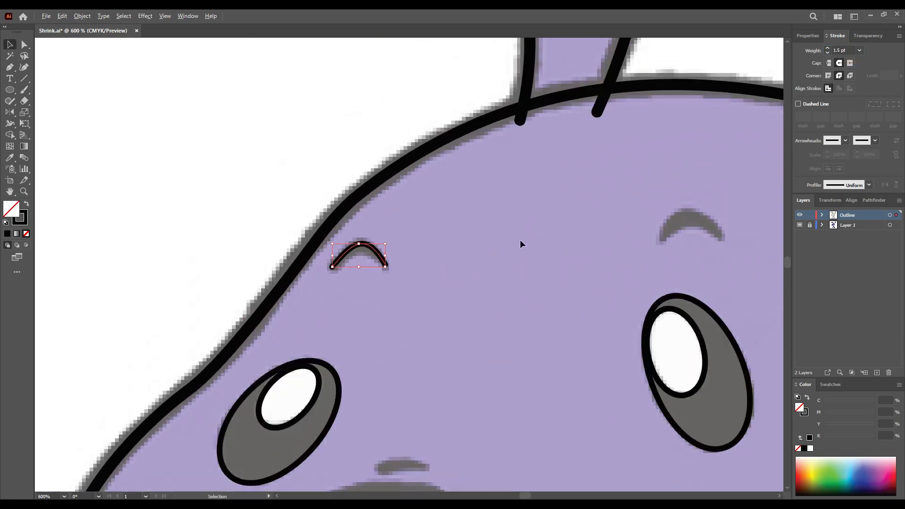
Place a copy of the left eyebrow line over the right eyebrow.
{"action": "left_click_drag", "start_coordinate": [323, 254], "coordinate": [665, 230]}
{"action": "scroll", "coordinate": [652, 226], "scroll_direction": "up", "scroll_amount": 2}
{"action": "left_click_drag", "start_coordinate": [651, 231], "coordinate": [564, 275]}
{"action": "key", "text": "a"}
Reshape the right eyebrow's end points and handles to follow the sketch and set its stroke weight to 3 pt.
{"action": "left_click_drag", "start_coordinate": [498, 230], "coordinate": [499, 226]}
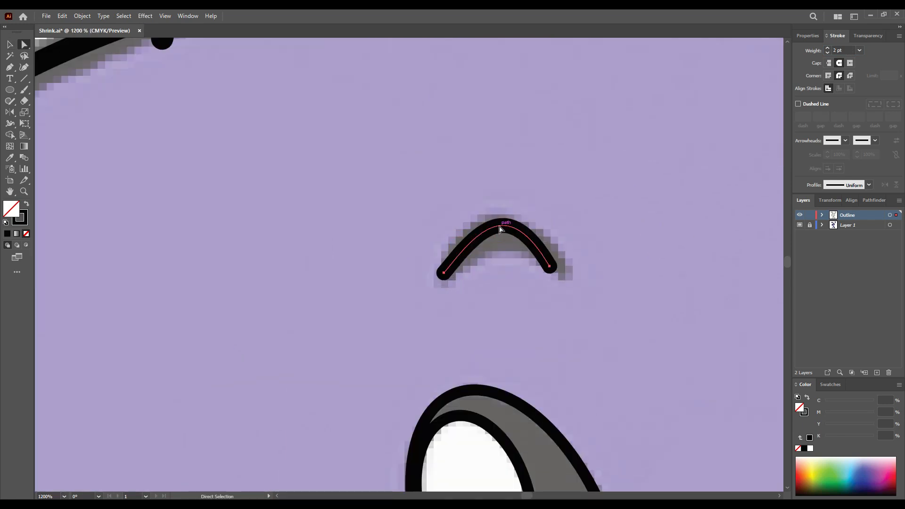
{"action": "left_click_drag", "start_coordinate": [552, 267], "coordinate": [564, 270]}
{"action": "left_click_drag", "start_coordinate": [444, 274], "coordinate": [447, 279]}
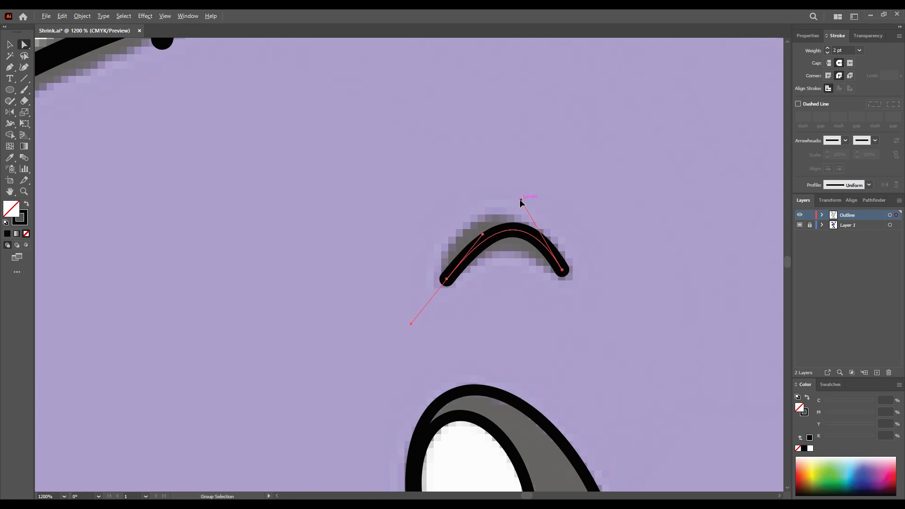
{"action": "left_click_drag", "start_coordinate": [520, 201], "coordinate": [489, 222]}
{"action": "scroll", "coordinate": [843, 49], "scroll_direction": "up", "scroll_amount": 1}
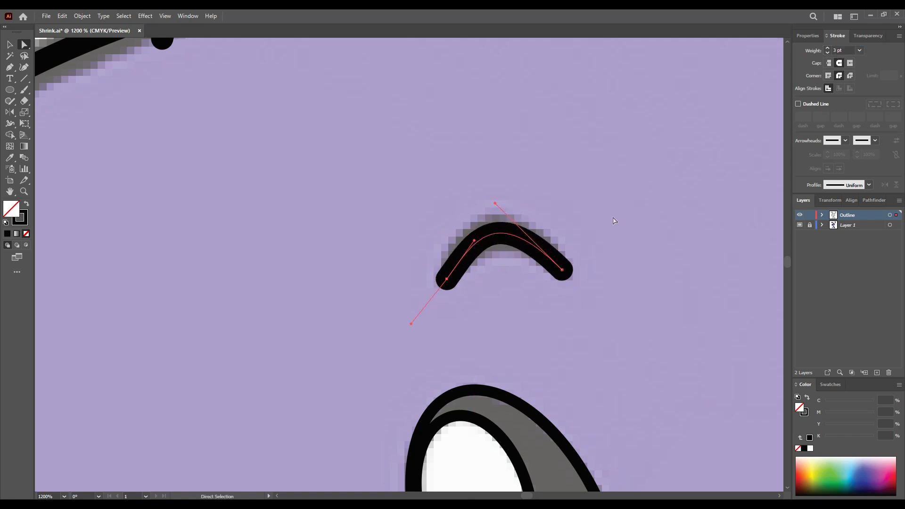
{"action": "scroll", "coordinate": [615, 217], "scroll_direction": "down", "scroll_amount": 2}
{"action": "left_click", "coordinate": [522, 226]}
Draw the short curved line just above the mouth with the Pen tool.
{"action": "left_click_drag", "start_coordinate": [474, 354], "coordinate": [544, 210]}
{"action": "scroll", "coordinate": [544, 206], "scroll_direction": "down", "scroll_amount": 1}
{"action": "key", "text": "p"}
{"action": "scroll", "coordinate": [426, 288], "scroll_direction": "up", "scroll_amount": 2}
{"action": "left_click_drag", "start_coordinate": [426, 289], "coordinate": [443, 255]}
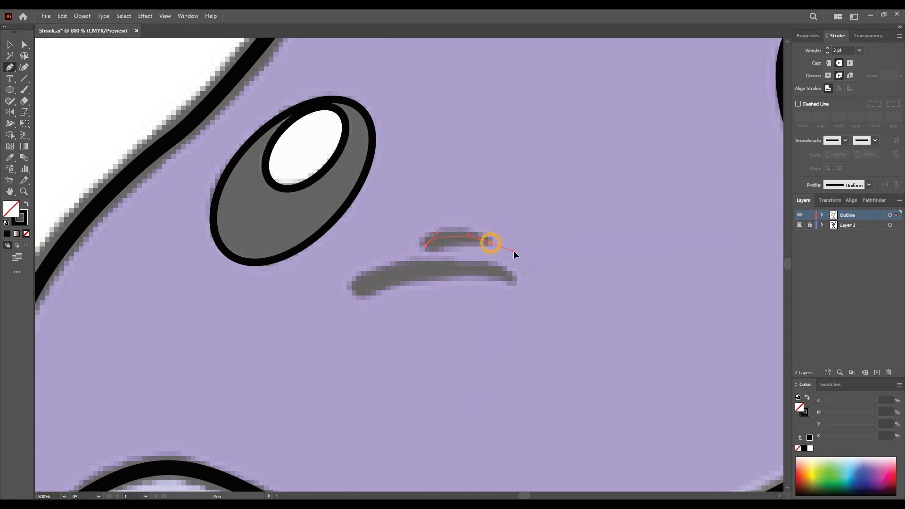
{"action": "left_click_drag", "start_coordinate": [514, 255], "coordinate": [513, 253]}
Draw the longer curved mouth line beneath the short one.
{"action": "scroll", "coordinate": [469, 262], "scroll_direction": "down", "scroll_amount": 1}
{"action": "scroll", "coordinate": [469, 262], "scroll_direction": "left", "scroll_amount": 1}
{"action": "left_click", "coordinate": [542, 260]}
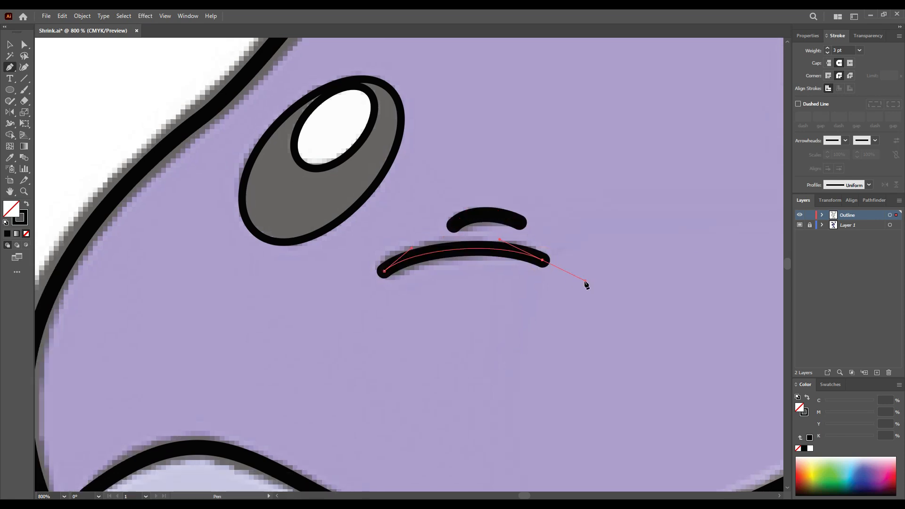
{"action": "key", "text": "v"}
Draw the two short crease lines on the middle leg's foot.
{"action": "scroll", "coordinate": [518, 259], "scroll_direction": "down", "scroll_amount": 6}
{"action": "scroll", "coordinate": [519, 288], "scroll_direction": "up", "scroll_amount": 4}
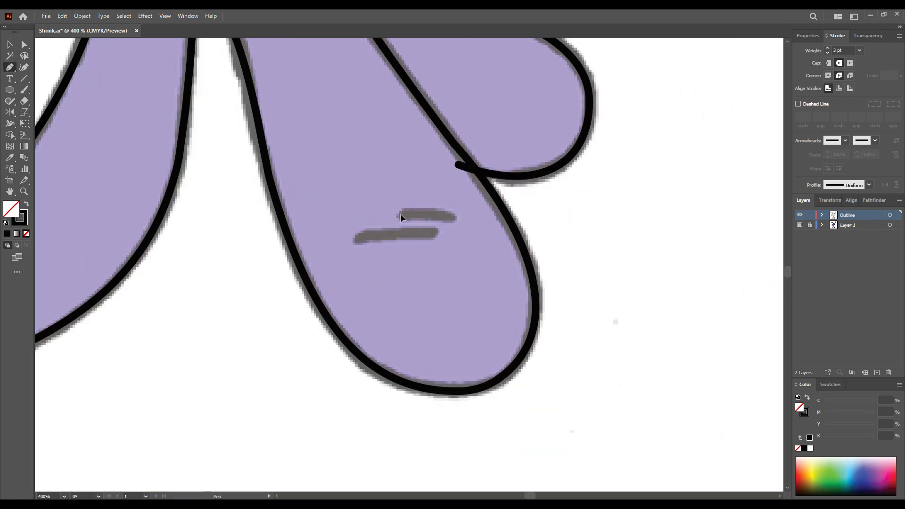
{"action": "left_click_drag", "start_coordinate": [439, 233], "coordinate": [468, 234]}
{"action": "mouse_move", "coordinate": [249, 283]}
{"action": "left_mouse_down"}
{"action": "mouse_move", "coordinate": [368, 264]}
{"action": "mouse_move", "coordinate": [510, 276]}
{"action": "left_mouse_up"}
Draw the two slanted crease lines on the left leg's foot.
{"action": "left_click_drag", "start_coordinate": [226, 225], "coordinate": [240, 231]}
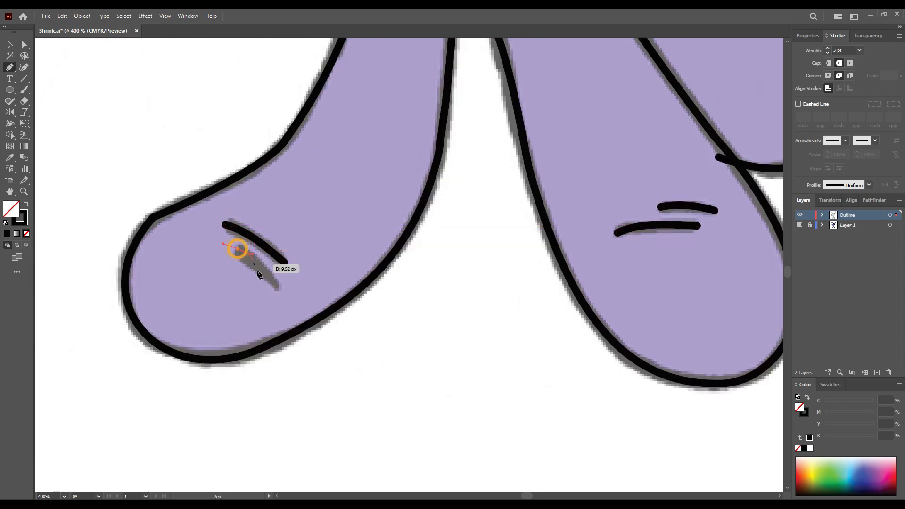
{"action": "left_click_drag", "start_coordinate": [281, 296], "coordinate": [282, 297]}
{"action": "scroll", "coordinate": [265, 268], "scroll_direction": "up", "scroll_amount": 2}
{"action": "left_click_drag", "start_coordinate": [241, 241], "coordinate": [240, 248]}
Select all outline paths and trim the overhanging ends of the right ear's stripe lines with Shape Builder.
{"action": "key", "text": "v"}
{"action": "scroll", "coordinate": [306, 262], "scroll_direction": "down", "scroll_amount": 6}
{"action": "mouse_move", "coordinate": [323, 242]}
{"action": "left_mouse_down"}
{"action": "mouse_move", "coordinate": [341, 276]}
{"action": "mouse_move", "coordinate": [328, 290]}
{"action": "left_mouse_up"}
{"action": "left_click_drag", "start_coordinate": [262, 194], "coordinate": [302, 323]}
{"action": "left_click", "coordinate": [450, 232]}
{"action": "scroll", "coordinate": [511, 98], "scroll_direction": "up", "scroll_amount": 4}
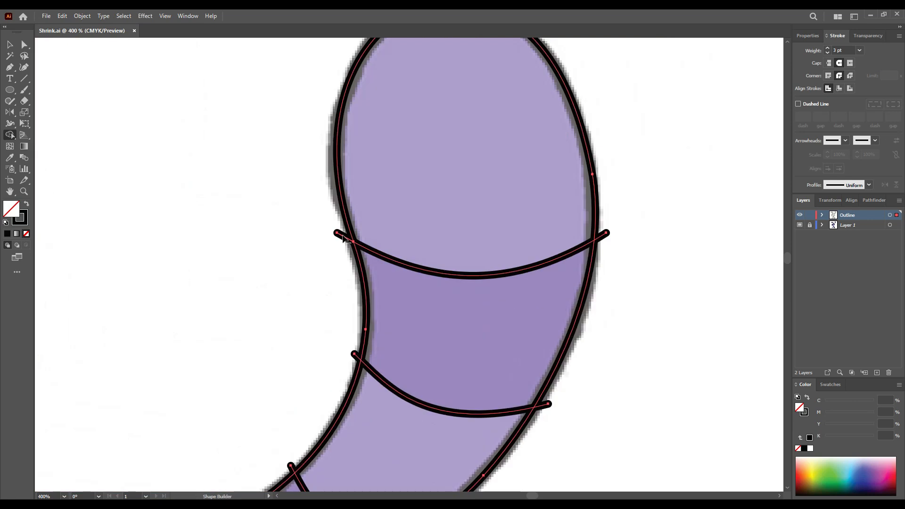
{"action": "key", "text": "shift+m"}
{"action": "left_click_drag", "start_coordinate": [642, 149], "coordinate": [621, 177]}
{"action": "left_click_drag", "start_coordinate": [593, 289], "coordinate": [620, 212]}
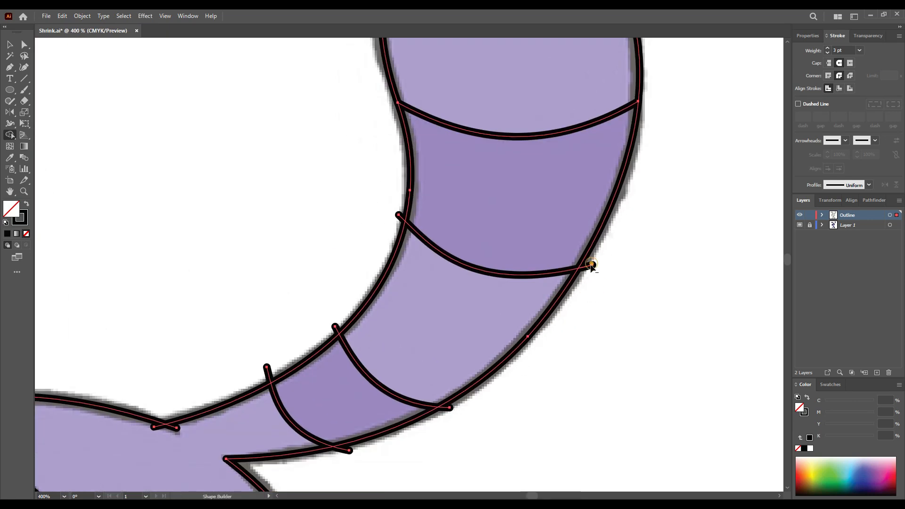
{"action": "left_click", "coordinate": [336, 329]}
{"action": "left_click_drag", "start_coordinate": [267, 370], "coordinate": [380, 204]}
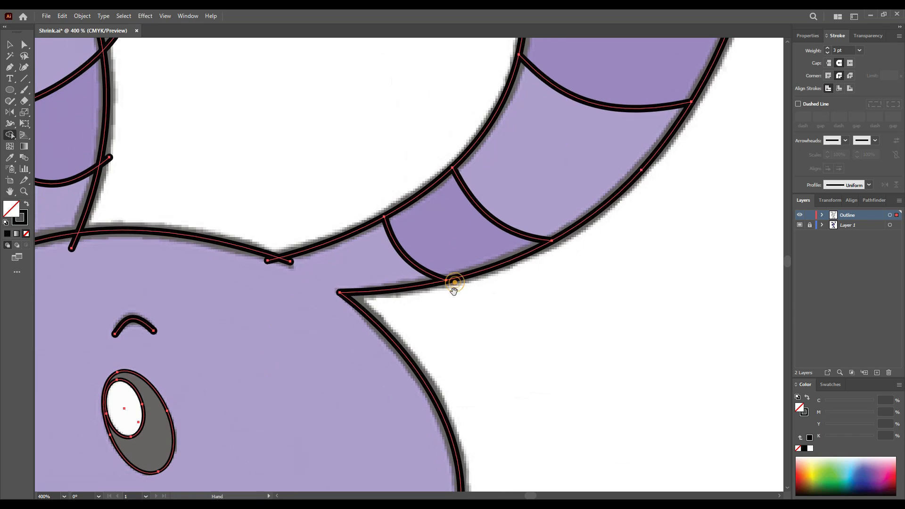
Trim the overhanging ends of the left ear's stripe lines and its base lines with Shape Builder.
{"action": "left_click_drag", "start_coordinate": [454, 282], "coordinate": [705, 304]}
{"action": "left_click_drag", "start_coordinate": [255, 174], "coordinate": [366, 267]}
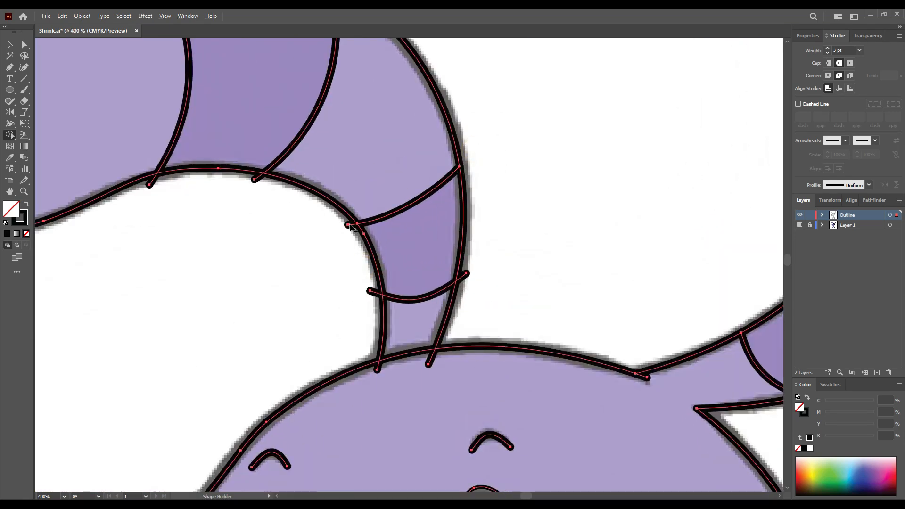
{"action": "scroll", "coordinate": [466, 275], "scroll_direction": "up", "scroll_amount": 3}
{"action": "left_click", "coordinate": [438, 243]}
{"action": "scroll", "coordinate": [438, 243], "scroll_direction": "down", "scroll_amount": 3}
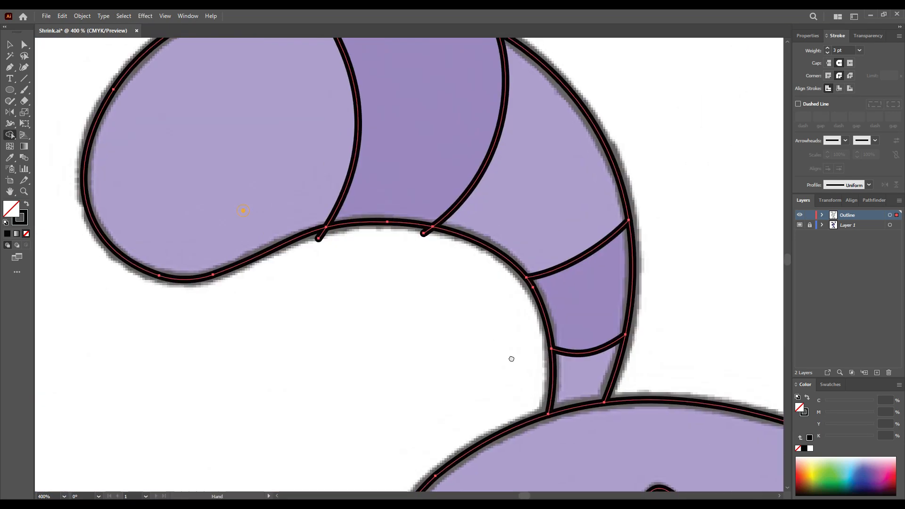
{"action": "scroll", "coordinate": [339, 240], "scroll_direction": "up", "scroll_amount": 5}
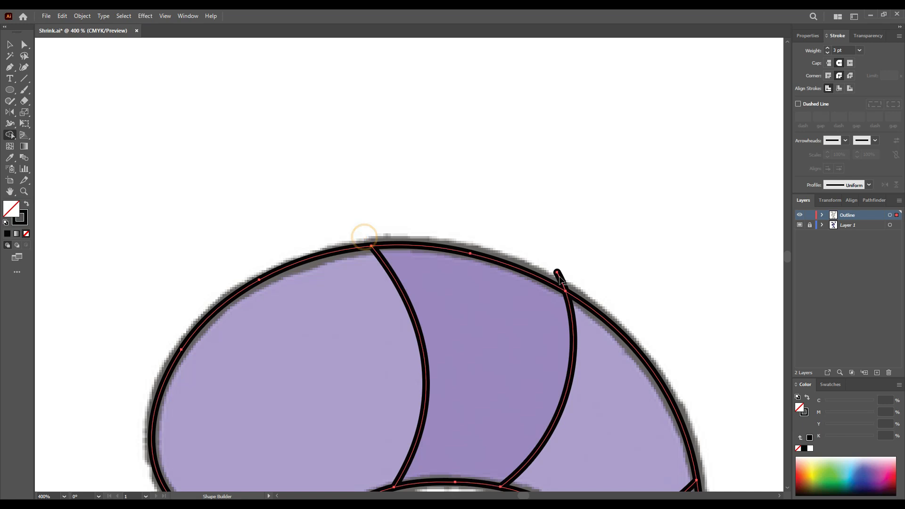
{"action": "scroll", "coordinate": [559, 278], "scroll_direction": "down", "scroll_amount": 4}
Trim the overhanging line ends where the mouth line meets the belly line at the mouth's right corner.
{"action": "scroll", "coordinate": [588, 355], "scroll_direction": "up", "scroll_amount": 5}
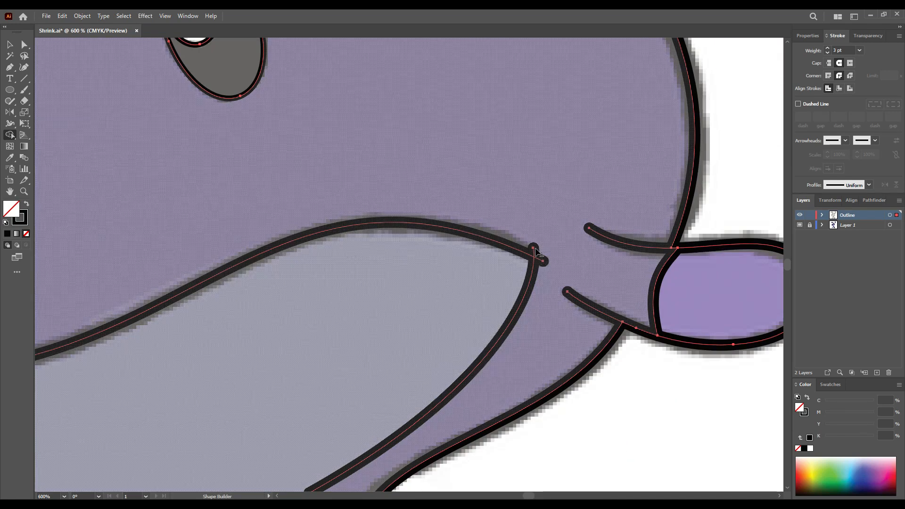
{"action": "scroll", "coordinate": [585, 235], "scroll_direction": "down", "scroll_amount": 4}
{"action": "scroll", "coordinate": [722, 363], "scroll_direction": "down", "scroll_amount": 3}
{"action": "left_click_drag", "start_coordinate": [707, 315], "coordinate": [614, 270]}
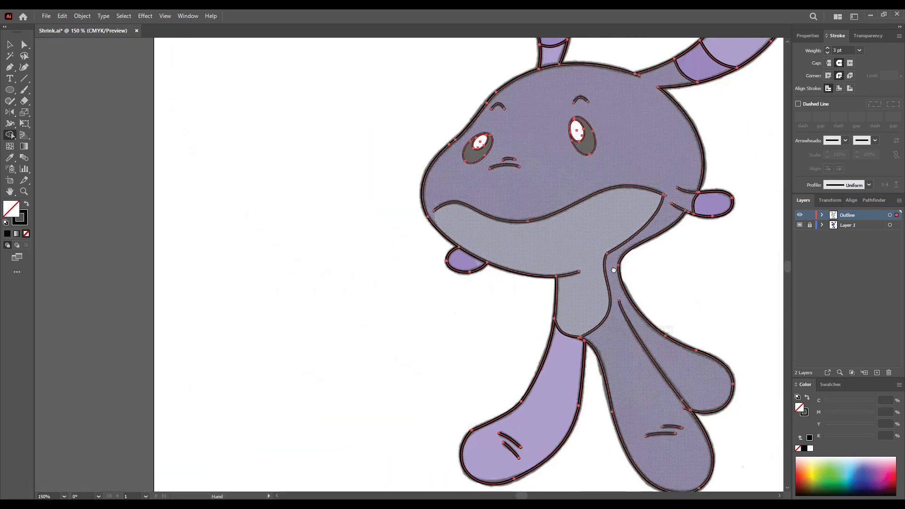
Select the left leg's outline path with Direct Selection to check its anchor points.
{"action": "scroll", "coordinate": [614, 270], "scroll_direction": "up", "scroll_amount": 4}
{"action": "left_click_drag", "start_coordinate": [219, 220], "coordinate": [480, 270]}
{"action": "key", "text": "a"}
{"action": "left_click", "coordinate": [361, 272]}
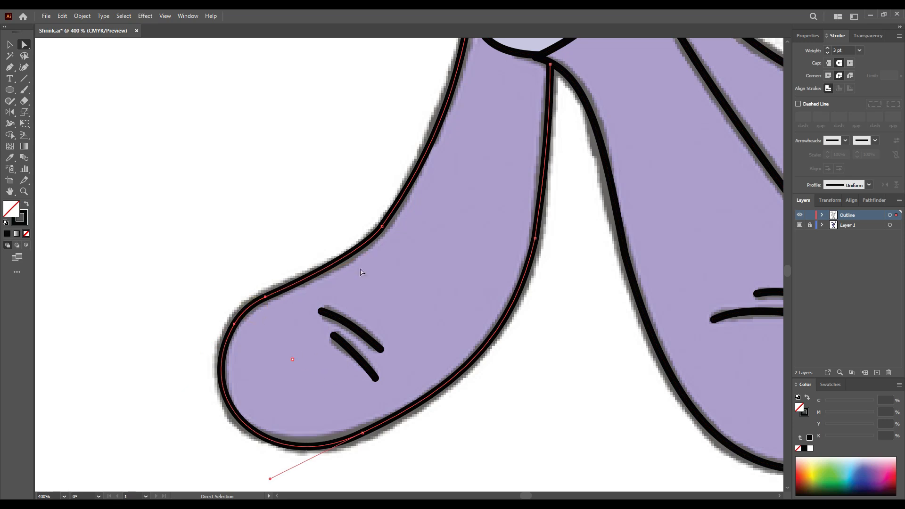
{"action": "scroll", "coordinate": [375, 270], "scroll_direction": "down", "scroll_amount": 4}
{"action": "key", "text": "ctrl+0"}
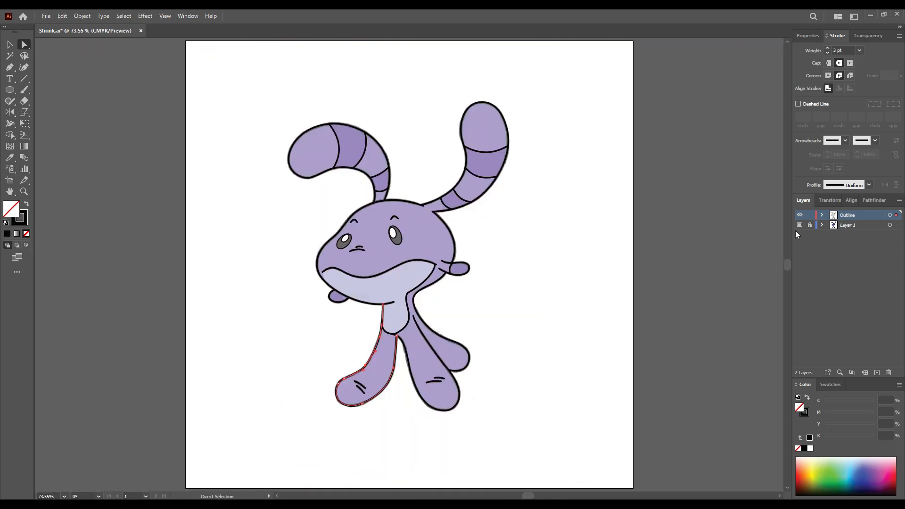
Hide the Layer 1 sketch and select all the outline paths.
{"action": "left_click", "coordinate": [799, 225]}
{"action": "key", "text": "ctrl+a"}
{"action": "left_click", "coordinate": [680, 223]}
Transfer the coloured reference image to Layer 5, place it beside the artboard's right edge, and show the Color layer.
{"action": "left_click", "coordinate": [263, 205]}
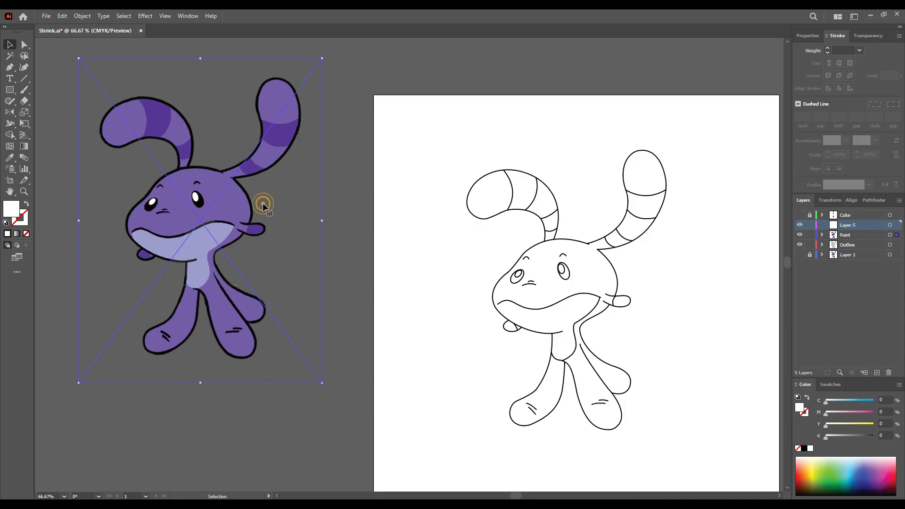
{"action": "key", "text": "ctrl+x"}
{"action": "key", "text": "ctrl+f"}
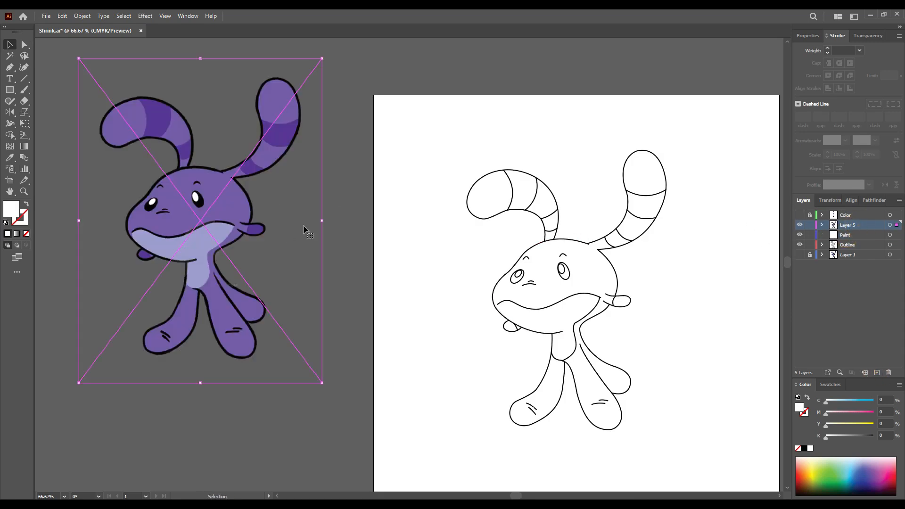
{"action": "key", "text": "ctrl+minus"}
{"action": "left_click_drag", "start_coordinate": [261, 143], "coordinate": [689, 200]}
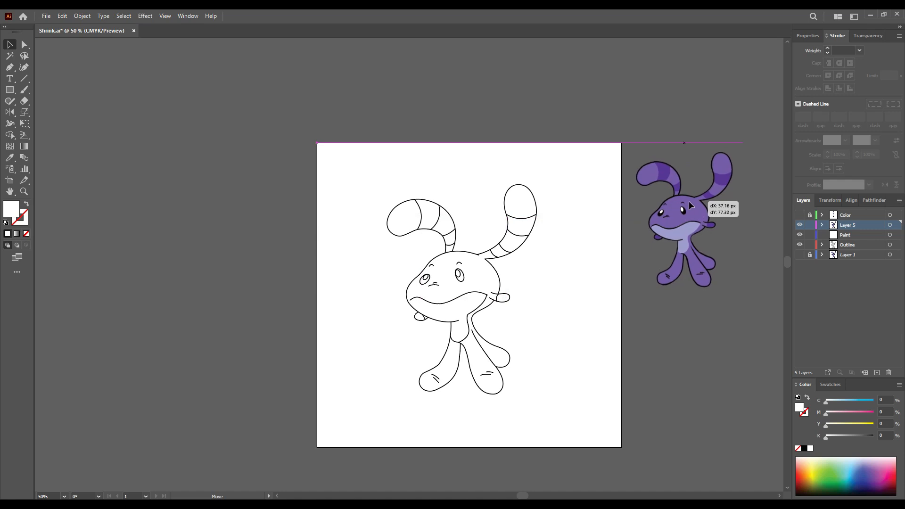
{"action": "left_click", "coordinate": [799, 215]}
Copy the character's outline paths in place into the Paint layer, then lock and hide the Outline layer.
{"action": "left_click_drag", "start_coordinate": [370, 185], "coordinate": [364, 176]}
{"action": "left_click_drag", "start_coordinate": [362, 175], "coordinate": [552, 415]}
{"action": "key", "text": "ctrl+c"}
{"action": "left_click", "coordinate": [856, 236]}
{"action": "left_click", "coordinate": [810, 245]}
{"action": "left_click", "coordinate": [849, 235]}
{"action": "key", "text": "ctrl+f"}
{"action": "left_click", "coordinate": [800, 244]}
Select all the outline paths on the Paint layer and make them a Live Paint group.
{"action": "key", "text": "v"}
{"action": "left_click_drag", "start_coordinate": [353, 142], "coordinate": [571, 424]}
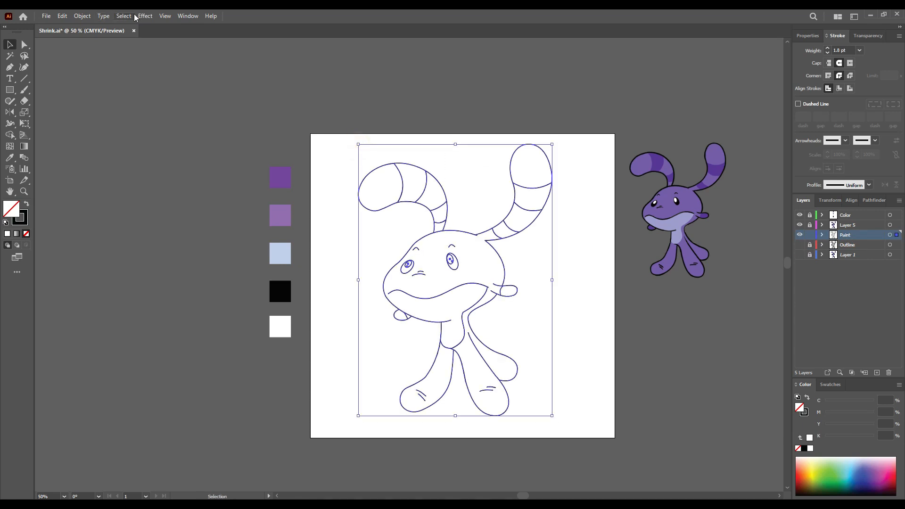
{"action": "left_click", "coordinate": [104, 16]}
{"action": "left_click", "coordinate": [224, 313]}
Sample the dark purple swatch and fill the ear stripes and both hands with the Live Paint Bucket.
{"action": "left_click_drag", "start_coordinate": [9, 135], "coordinate": [58, 145]}
{"action": "left_click", "coordinate": [285, 173]}
{"action": "key", "text": "ctrl+z"}
{"action": "left_click", "coordinate": [182, 209], "text": "ctrl"}
{"action": "left_click", "coordinate": [284, 175]}
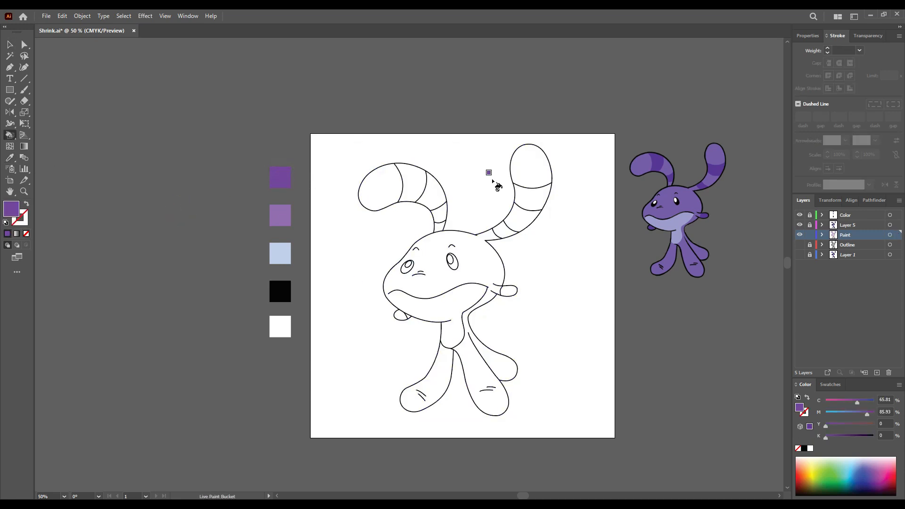
{"action": "left_click", "coordinate": [411, 180]}
{"action": "scroll", "coordinate": [519, 303], "scroll_direction": "up", "scroll_amount": 3}
{"action": "left_click", "coordinate": [485, 265]}
{"action": "mouse_move", "coordinate": [221, 329]}
{"action": "left_mouse_down"}
{"action": "mouse_move", "coordinate": [317, 283]}
{"action": "mouse_move", "coordinate": [413, 289]}
{"action": "left_mouse_up"}
{"action": "left_click", "coordinate": [264, 290]}
{"action": "scroll", "coordinate": [263, 290], "scroll_direction": "down", "scroll_amount": 4}
{"action": "scroll", "coordinate": [305, 272], "scroll_direction": "up", "scroll_amount": 3}
{"action": "scroll", "coordinate": [307, 270], "scroll_direction": "down", "scroll_amount": 1}
Sample the lighter purple swatch and fill the remaining ear sections, the head and body, and the left leg.
{"action": "key", "text": "i"}
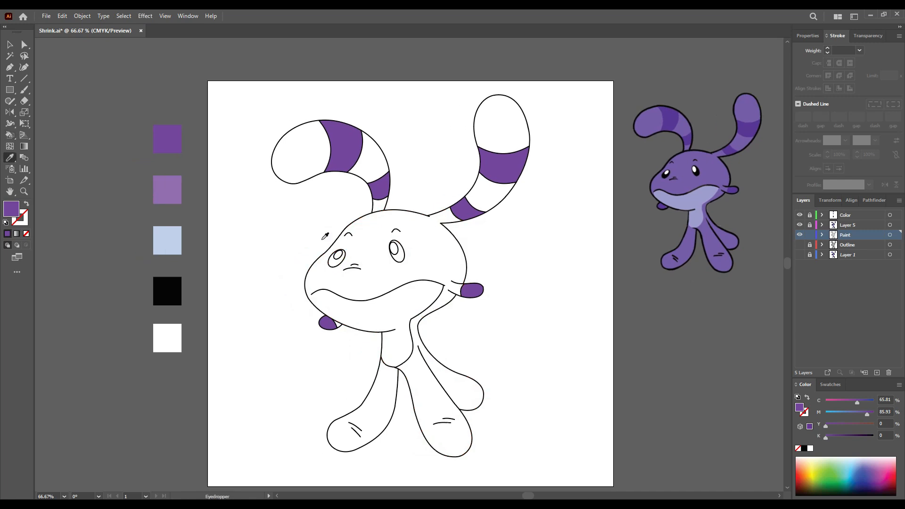
{"action": "key", "text": "k"}
{"action": "left_click", "coordinate": [512, 135]}
{"action": "left_click", "coordinate": [496, 194]}
{"action": "left_click", "coordinate": [424, 247]}
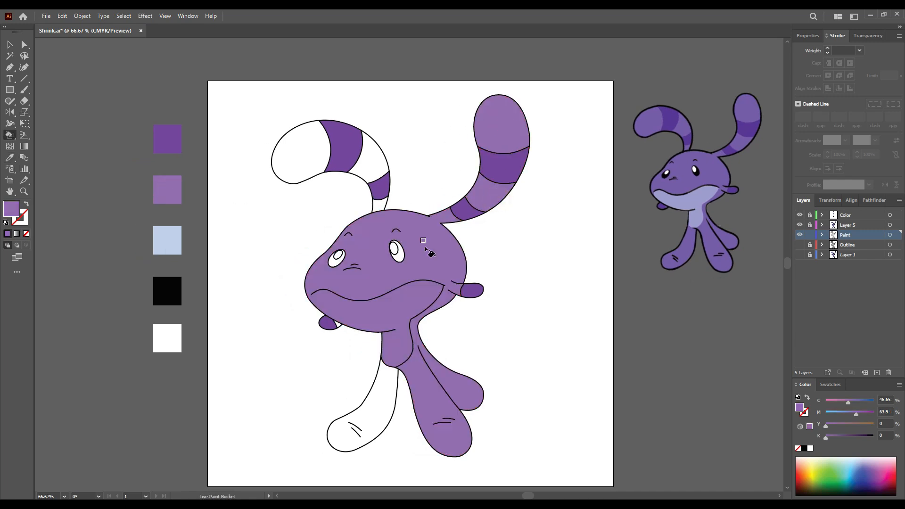
{"action": "left_click", "coordinate": [309, 140]}
{"action": "left_click", "coordinate": [373, 156]}
{"action": "left_click", "coordinate": [380, 205]}
{"action": "left_click_drag", "start_coordinate": [419, 327], "coordinate": [408, 266]}
{"action": "left_click", "coordinate": [367, 360]}
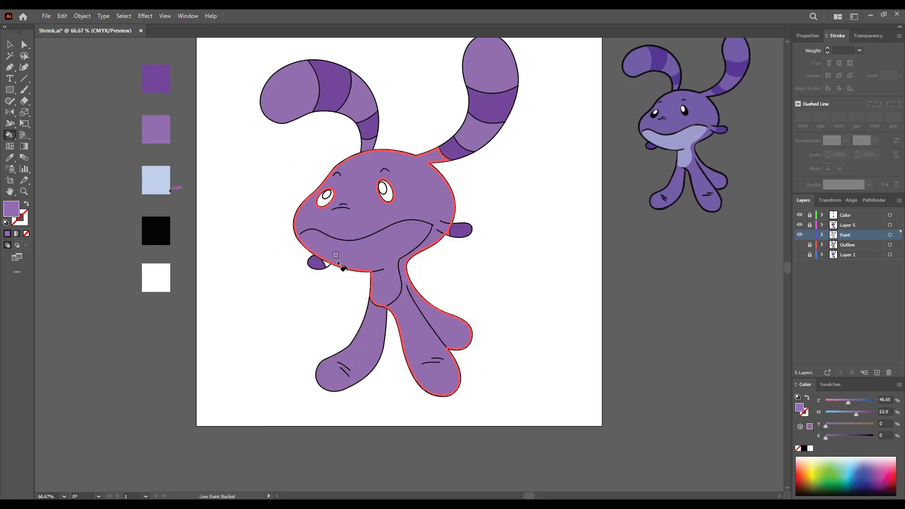
Undo the body fill and delete the Live Paint artwork from the Paint layer.
{"action": "scroll", "coordinate": [318, 220], "scroll_direction": "up", "scroll_amount": 2}
{"action": "left_click", "coordinate": [799, 245]}
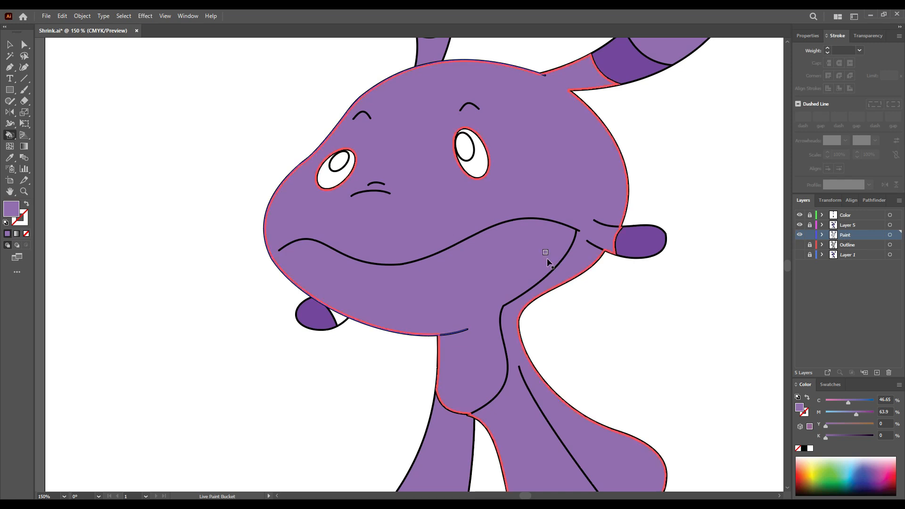
{"action": "key", "text": "v"}
{"action": "left_click", "coordinate": [755, 254]}
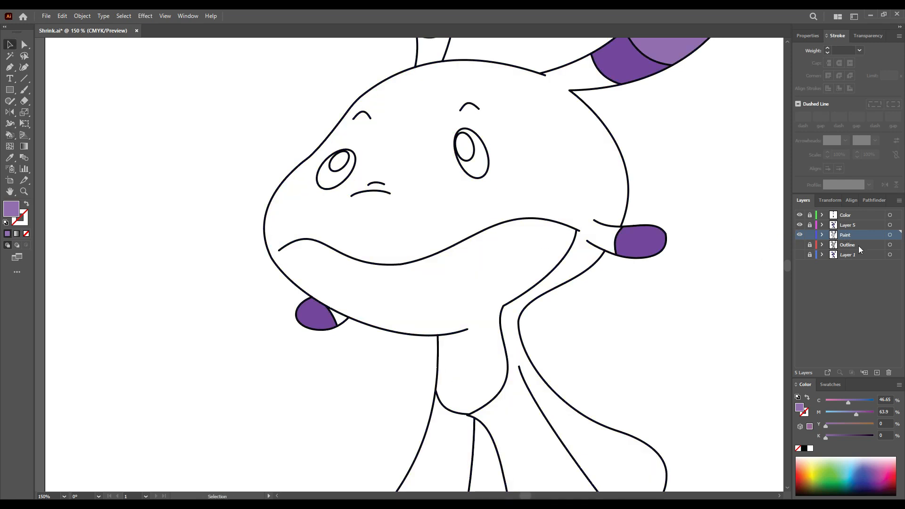
{"action": "scroll", "coordinate": [686, 248], "scroll_direction": "down", "scroll_amount": 2}
{"action": "left_click_drag", "start_coordinate": [359, 64], "coordinate": [685, 439]}
{"action": "key", "text": "Delete"}
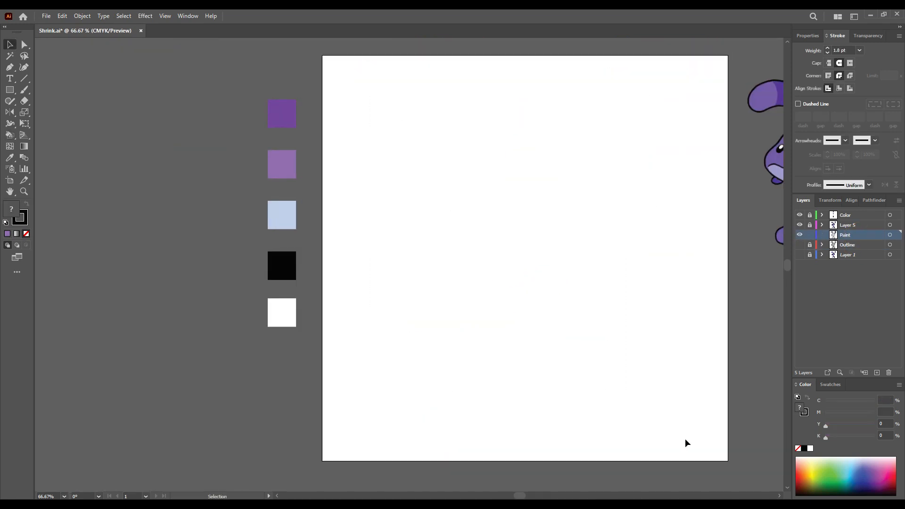
Lock the Paint layer, show the Outline and Layer 1 layers, and make Outline the active layer.
{"action": "left_click", "coordinate": [800, 235]}
{"action": "left_click", "coordinate": [800, 245]}
{"action": "scroll", "coordinate": [482, 286], "scroll_direction": "up", "scroll_amount": 3}
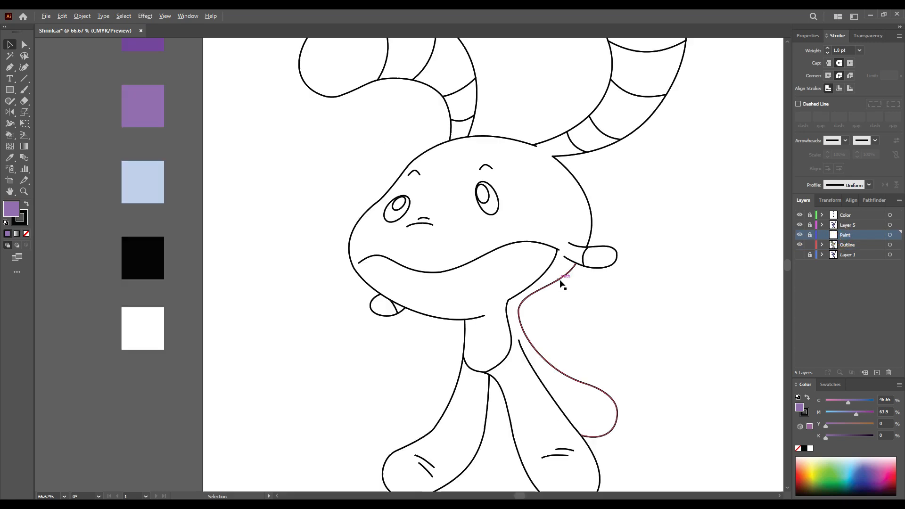
{"action": "left_click", "coordinate": [799, 255]}
{"action": "scroll", "coordinate": [295, 287], "scroll_direction": "up", "scroll_amount": 2}
{"action": "key", "text": "p"}
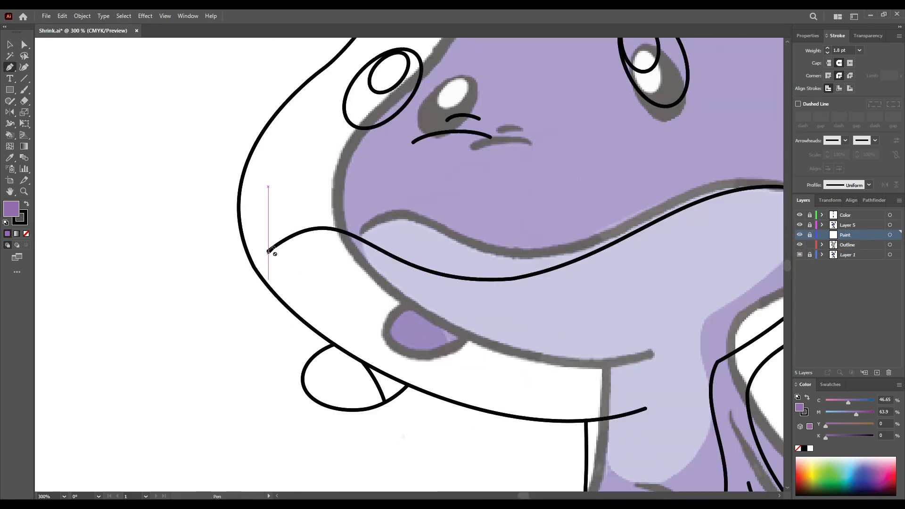
{"action": "left_click", "coordinate": [853, 246]}
Try closing the mouth's left end with a short curve down to the face outline, then delete that curve.
{"action": "left_click", "coordinate": [268, 251]}
{"action": "left_click_drag", "start_coordinate": [305, 332], "coordinate": [344, 362]}
{"action": "key", "text": "ctrl+a"}
{"action": "key", "text": "shift+m"}
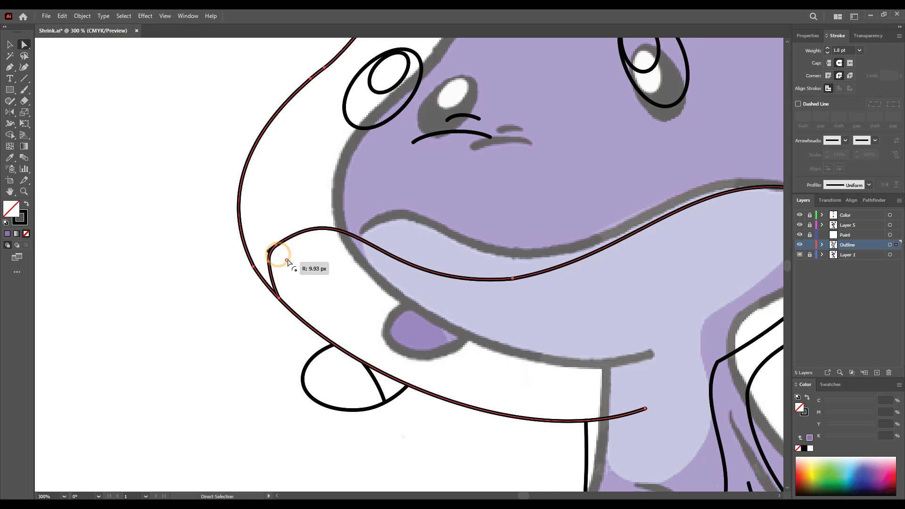
{"action": "scroll", "coordinate": [271, 250], "scroll_direction": "up", "scroll_amount": 5}
{"action": "left_click", "coordinate": [277, 269]}
{"action": "left_click", "coordinate": [359, 289]}
{"action": "left_click", "coordinate": [276, 307]}
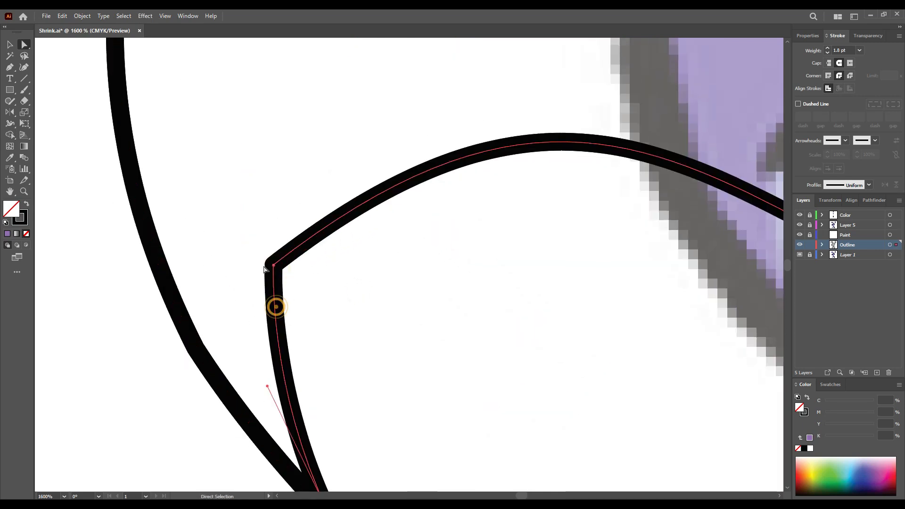
{"action": "left_click_drag", "start_coordinate": [283, 269], "coordinate": [329, 290]}
{"action": "key", "text": "Delete"}
Draw a curve from the mouth line's left end to the face outline and trim its overhang with Shape Builder.
{"action": "key", "text": "p"}
{"action": "scroll", "coordinate": [319, 263], "scroll_direction": "down", "scroll_amount": 1}
{"action": "scroll", "coordinate": [301, 264], "scroll_direction": "down", "scroll_amount": 1}
{"action": "left_click", "coordinate": [285, 212]}
{"action": "scroll", "coordinate": [285, 235], "scroll_direction": "down", "scroll_amount": 2}
{"action": "left_click_drag", "start_coordinate": [306, 329], "coordinate": [332, 402]}
{"action": "key", "text": "v"}
{"action": "left_click_drag", "start_coordinate": [277, 358], "coordinate": [321, 307]}
{"action": "key", "text": "shift+m"}
{"action": "left_click", "coordinate": [306, 326], "text": "alt"}
{"action": "key", "text": "v"}
{"action": "left_click", "coordinate": [262, 340]}
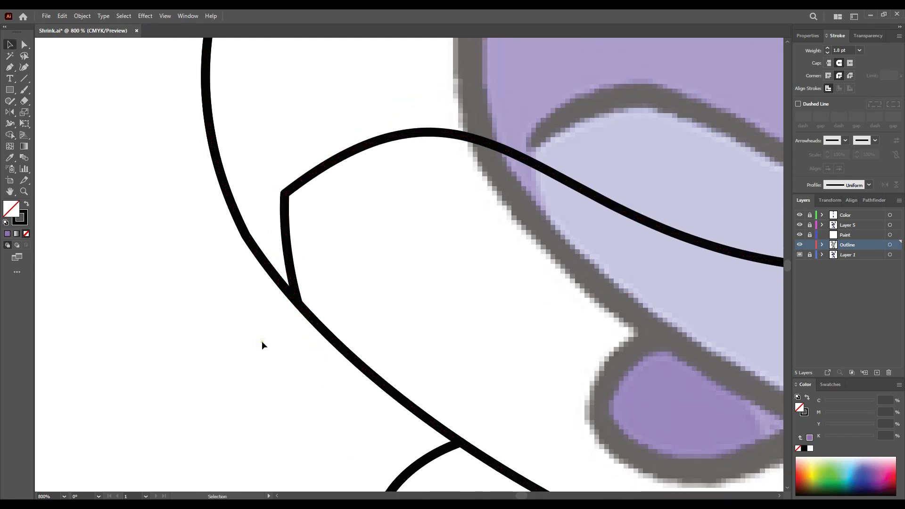
Select and copy all the character's outline paths.
{"action": "scroll", "coordinate": [261, 353], "scroll_direction": "down", "scroll_amount": 1}
{"action": "scroll", "coordinate": [253, 311], "scroll_direction": "down", "scroll_amount": 5}
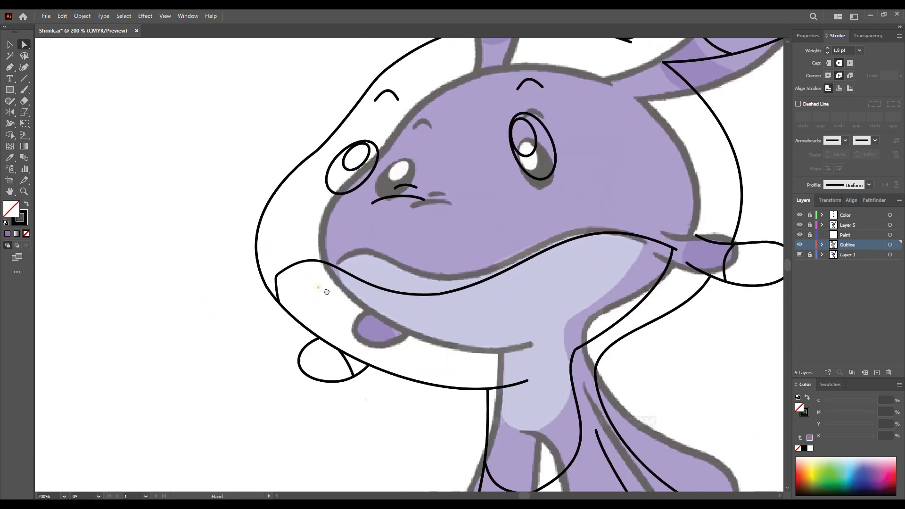
{"action": "key", "text": "a"}
{"action": "key", "text": "ctrl+a"}
{"action": "key", "text": "ctrl+c"}
{"action": "key", "text": "ctrl+v"}
{"action": "key", "text": "ctrl+z"}
{"action": "key", "text": "ctrl+z"}
Paste the copied outlines in place into the Paint layer, with the Outline and Layer 1 layers hidden.
{"action": "key", "text": "ctrl+a"}
{"action": "left_click", "coordinate": [846, 235]}
{"action": "left_click", "coordinate": [800, 245]}
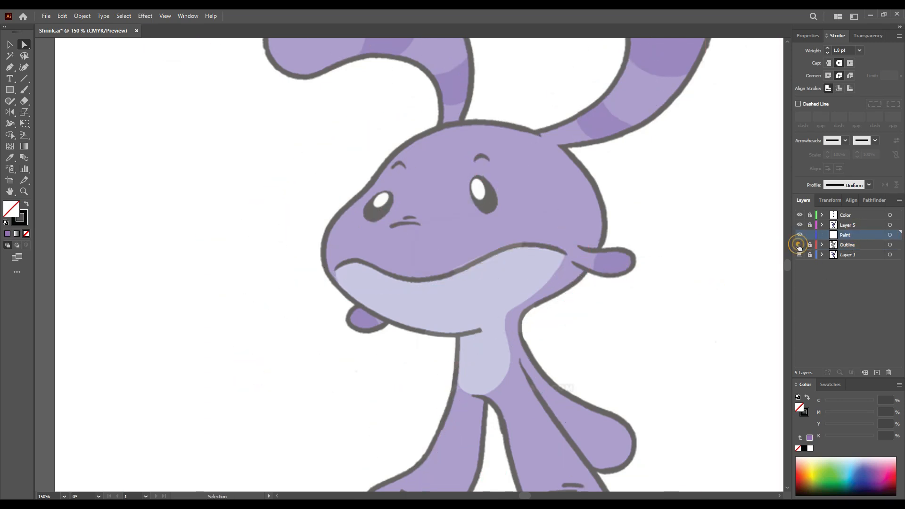
{"action": "left_click", "coordinate": [799, 254]}
{"action": "key", "text": "ctrl+f"}
Check the closed corner at the left end of the mouth on the Paint layer.
{"action": "scroll", "coordinate": [608, 285], "scroll_direction": "down", "scroll_amount": 3}
{"action": "left_click", "coordinate": [662, 257]}
{"action": "scroll", "coordinate": [495, 285], "scroll_direction": "up", "scroll_amount": 6}
{"action": "left_click", "coordinate": [471, 298]}
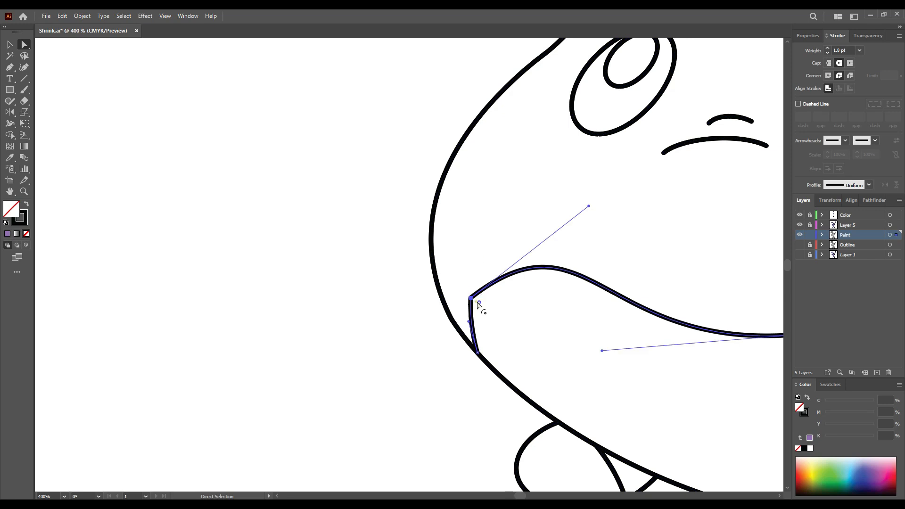
{"action": "left_click", "coordinate": [479, 279]}
{"action": "scroll", "coordinate": [481, 279], "scroll_direction": "down", "scroll_amount": 3}
{"action": "left_click_drag", "start_coordinate": [631, 244], "coordinate": [474, 257]}
Convert all the pasted outlines into a Live Paint group and deselect it.
{"action": "key", "text": "ctrl+0"}
{"action": "key", "text": "ctrl+a"}
{"action": "left_click", "coordinate": [82, 16]}
{"action": "left_click", "coordinate": [226, 315]}
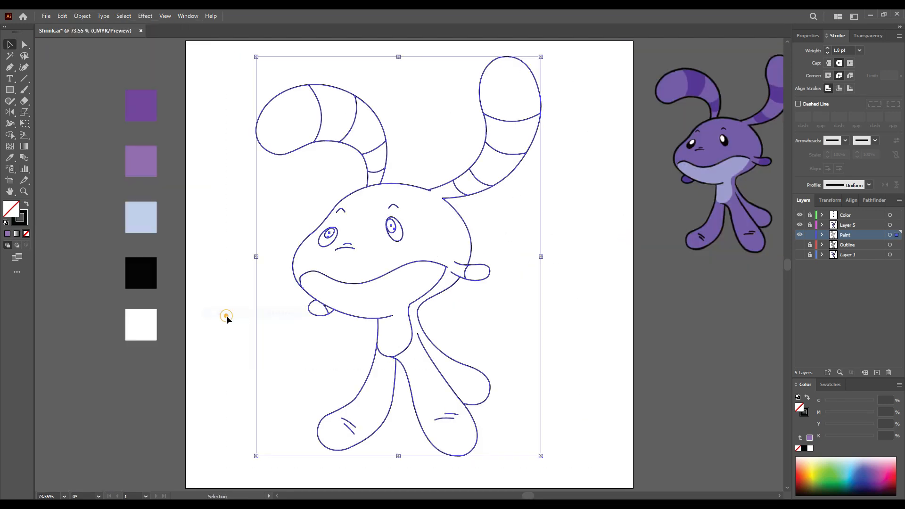
{"action": "left_click", "coordinate": [56, 188]}
Sample the dark purple swatch and fill both ears' stripes and both hands with the Live Paint Bucket.
{"action": "left_click", "coordinate": [152, 99]}
{"action": "left_click", "coordinate": [9, 135]}
{"action": "left_click", "coordinate": [49, 147]}
{"action": "left_click", "coordinate": [336, 114]}
{"action": "left_click", "coordinate": [375, 156]}
{"action": "left_click", "coordinate": [465, 187]}
{"action": "left_click", "coordinate": [507, 137]}
{"action": "left_click_drag", "start_coordinate": [495, 180], "coordinate": [487, 134]}
{"action": "left_click", "coordinate": [471, 226]}
{"action": "left_click", "coordinate": [309, 263]}
Sample the lighter purple swatch and fill the left ear's tip, middle and base sections.
{"action": "key", "text": "i"}
{"action": "left_click", "coordinate": [139, 128]}
{"action": "key", "text": "k"}
{"action": "left_click", "coordinate": [283, 71]}
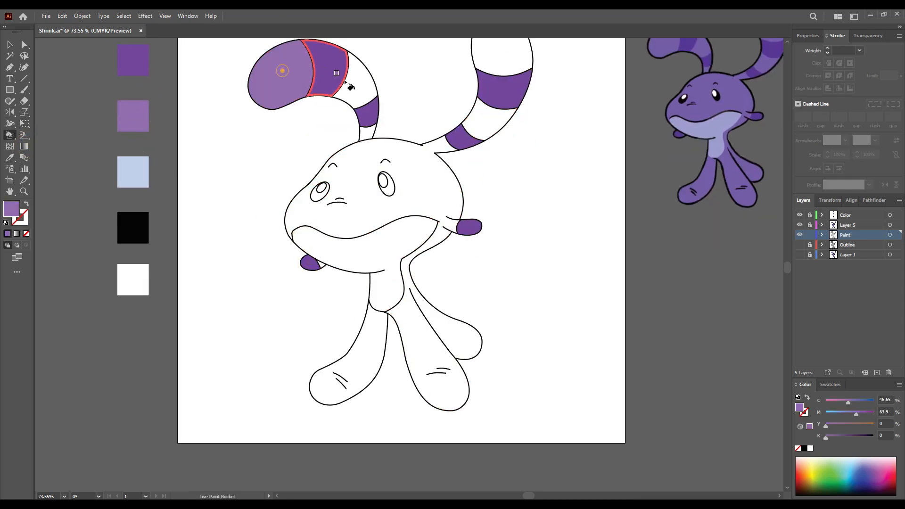
{"action": "left_click", "coordinate": [355, 81]}
{"action": "left_click", "coordinate": [369, 134]}
Fill the head and body, the right ear's remaining sections, the left arm and the left leg with lighter purple.
{"action": "left_click", "coordinate": [437, 145]}
{"action": "left_click", "coordinate": [495, 117]}
{"action": "left_click", "coordinate": [506, 57]}
{"action": "left_click", "coordinate": [323, 266]}
{"action": "left_click_drag", "start_coordinate": [357, 310], "coordinate": [337, 289]}
{"action": "left_click", "coordinate": [360, 302]}
Sample the light blue swatch and fill the lower face and belly area with it.
{"action": "key", "text": "i"}
{"action": "left_click", "coordinate": [135, 156]}
{"action": "key", "text": "k"}
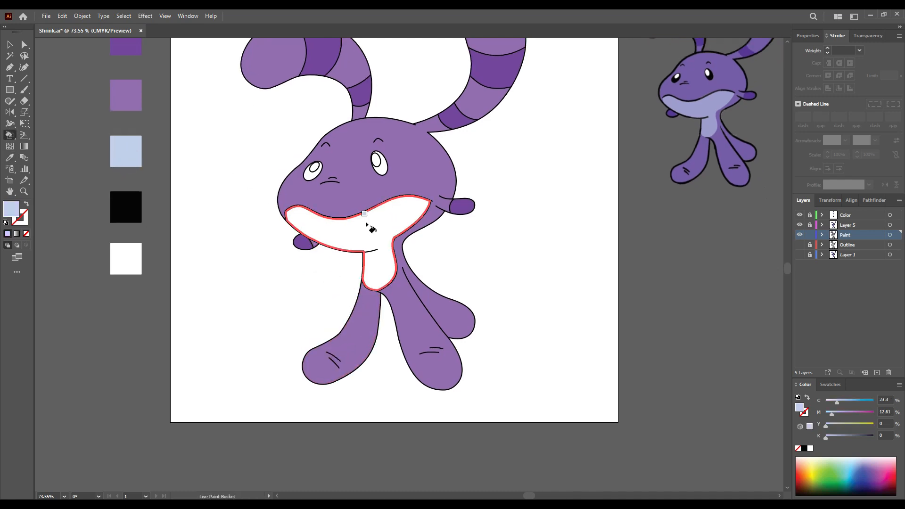
{"action": "left_click", "coordinate": [367, 220]}
{"action": "scroll", "coordinate": [349, 156], "scroll_direction": "up", "scroll_amount": 1}
{"action": "mouse_move", "coordinate": [349, 148]}
{"action": "left_mouse_down"}
{"action": "mouse_move", "coordinate": [339, 180]}
{"action": "mouse_move", "coordinate": [305, 212]}
{"action": "left_mouse_up"}
{"action": "scroll", "coordinate": [305, 213], "scroll_direction": "down", "scroll_amount": 1}
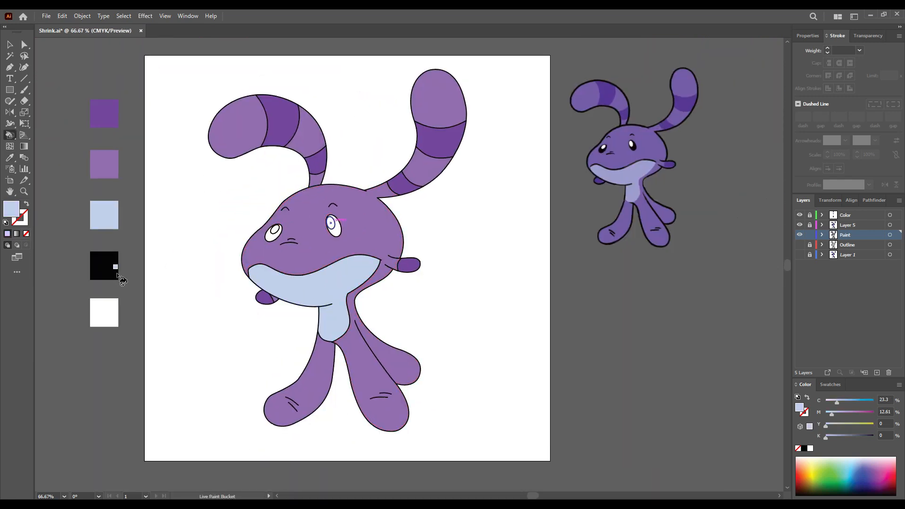
Sample the black swatch and fill both eyes with it using the Live Paint Bucket.
{"action": "key", "text": "i"}
{"action": "left_click", "coordinate": [114, 272]}
{"action": "scroll", "coordinate": [225, 254], "scroll_direction": "up", "scroll_amount": 2}
{"action": "key", "text": "k"}
{"action": "left_click", "coordinate": [331, 216]}
{"action": "left_click", "coordinate": [481, 200]}
Sample the white swatch and fill the highlights in both eyes.
{"action": "scroll", "coordinate": [481, 201], "scroll_direction": "down", "scroll_amount": 1}
{"action": "key", "text": "i"}
{"action": "left_click", "coordinate": [126, 325]}
{"action": "key", "text": "k"}
{"action": "key", "text": "v"}
{"action": "key", "text": "ctrl+0"}
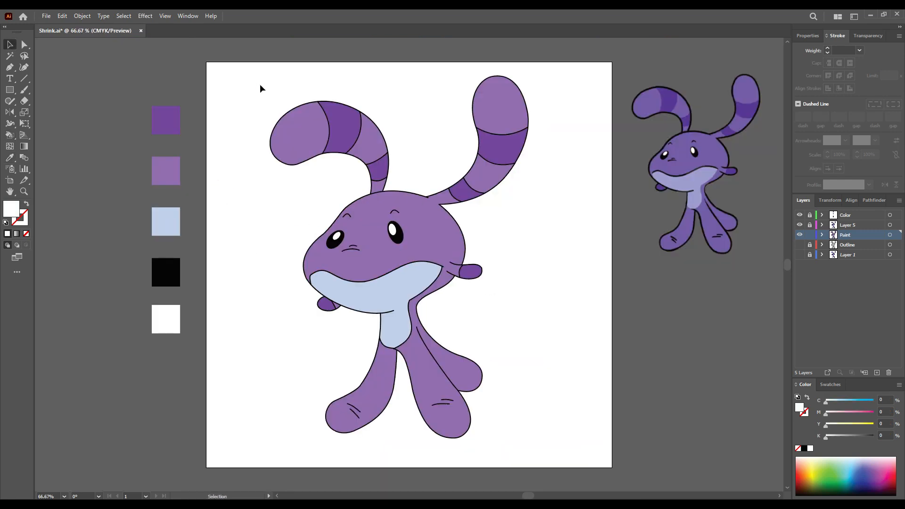
Select the whole painted character and expand its Live Paint group.
{"action": "left_click_drag", "start_coordinate": [259, 87], "coordinate": [483, 390]}
{"action": "left_click", "coordinate": [83, 16]}
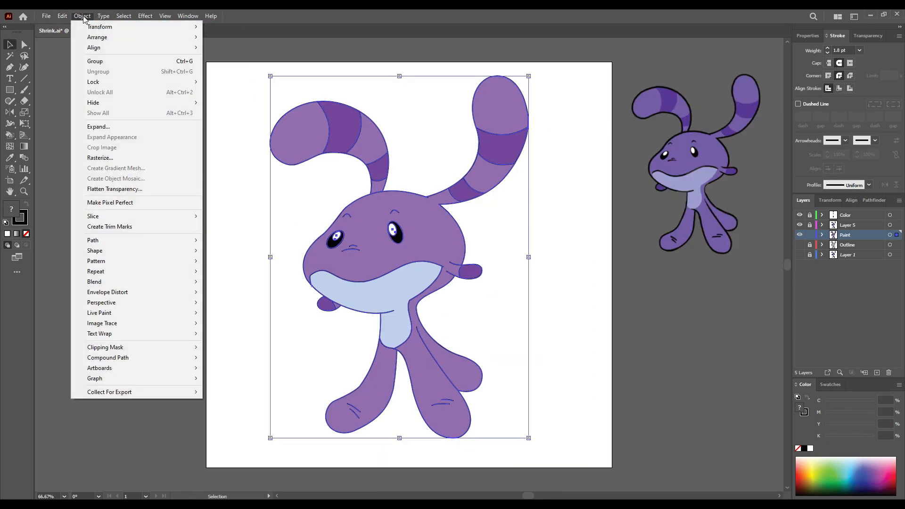
{"action": "mouse_move", "coordinate": [186, 312]}
{"action": "left_click", "coordinate": [222, 361]}
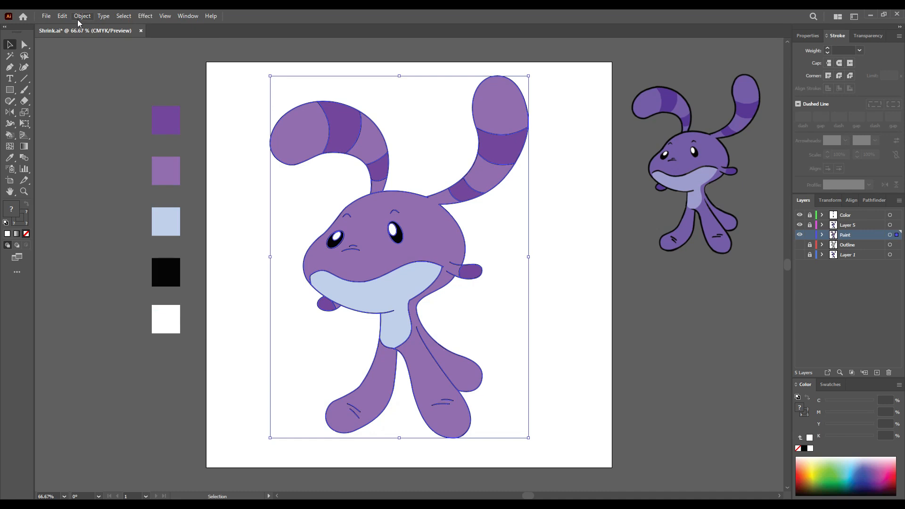
Delete the black outlines that separate the stripes on both ears.
{"action": "left_click", "coordinate": [214, 86]}
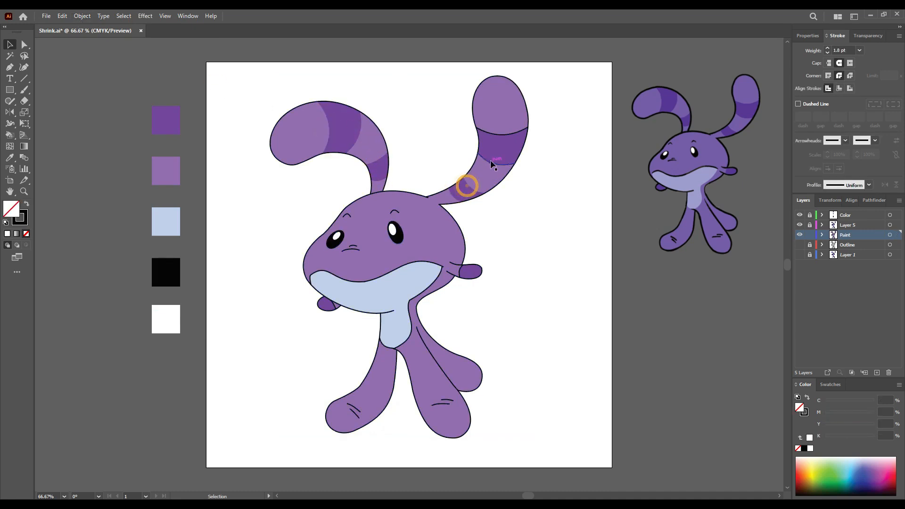
{"action": "left_click", "coordinate": [510, 134]}
{"action": "left_click", "coordinate": [541, 141]}
Delete the short vertical outline segment at the left corner of the light blue mouth area.
{"action": "left_click", "coordinate": [310, 281]}
{"action": "scroll", "coordinate": [309, 282], "scroll_direction": "up", "scroll_amount": 4}
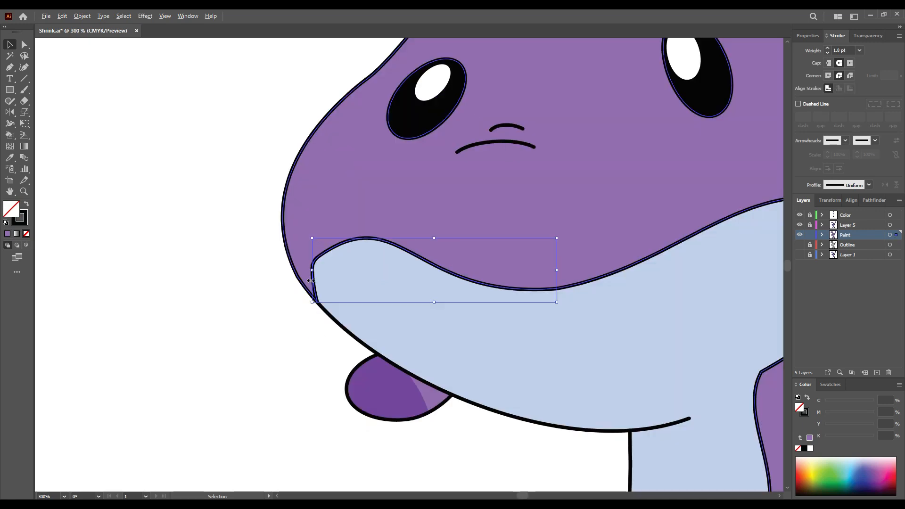
{"action": "left_click", "coordinate": [271, 338]}
{"action": "left_click_drag", "start_coordinate": [313, 285], "coordinate": [242, 333]}
{"action": "key", "text": "ctrl+z"}
{"action": "key", "text": "Delete"}
{"action": "key", "text": "a"}
{"action": "left_click", "coordinate": [316, 289]}
{"action": "left_click", "coordinate": [250, 311]}
{"action": "left_click", "coordinate": [313, 284]}
{"action": "left_click", "coordinate": [291, 336]}
Delete the inner outlines along the light blue belly and across the right hand.
{"action": "scroll", "coordinate": [438, 311], "scroll_direction": "down", "scroll_amount": 5}
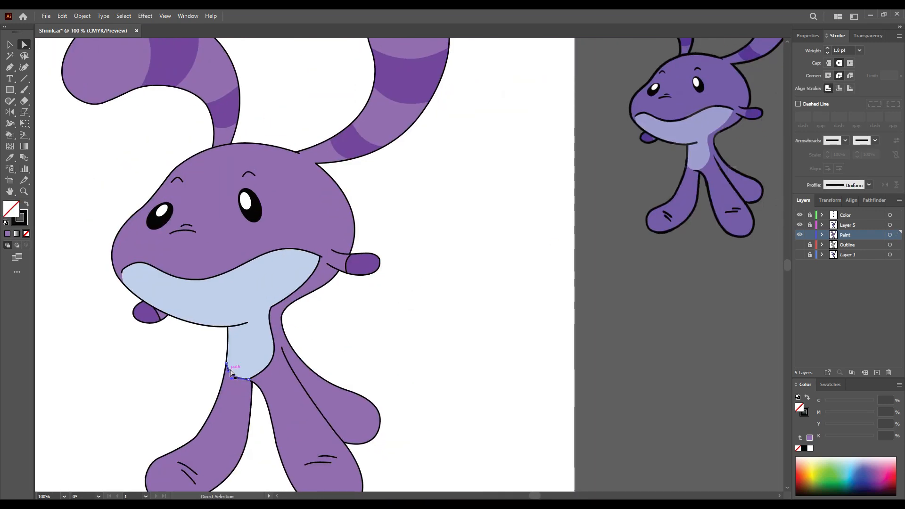
{"action": "left_click", "coordinate": [418, 202]}
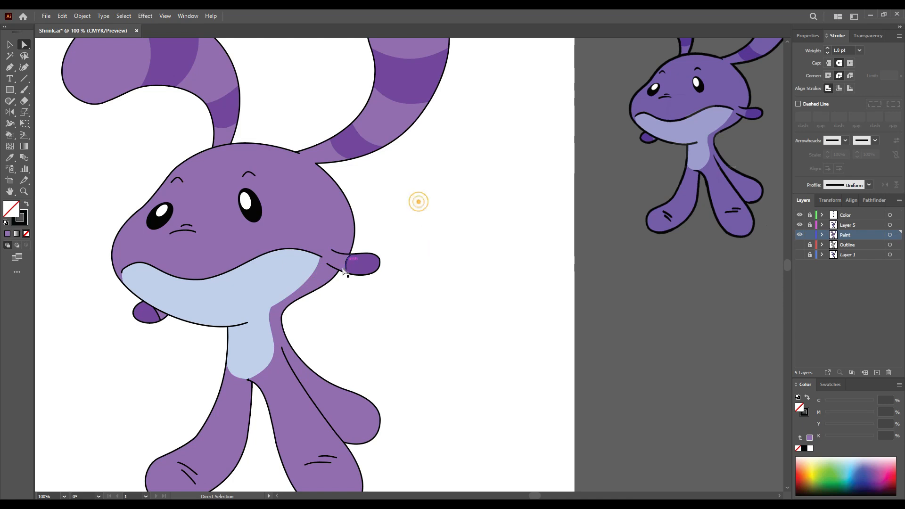
{"action": "scroll", "coordinate": [431, 240], "scroll_direction": "up", "scroll_amount": 1}
Widen the left end of the lower curved line between the eyes to about 7.4 px with the Width tool.
{"action": "left_click", "coordinate": [197, 240]}
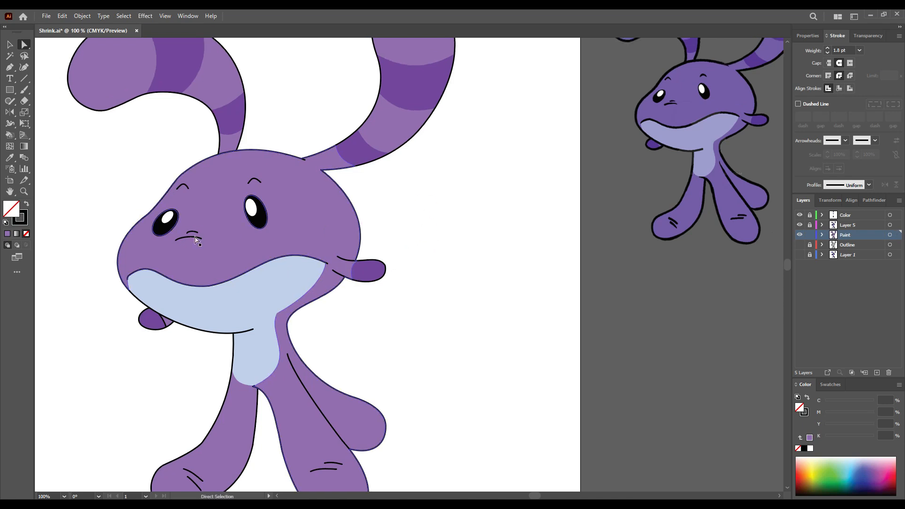
{"action": "key", "text": "v"}
{"action": "left_click", "coordinate": [197, 240]}
{"action": "key", "text": "ctrl+="}
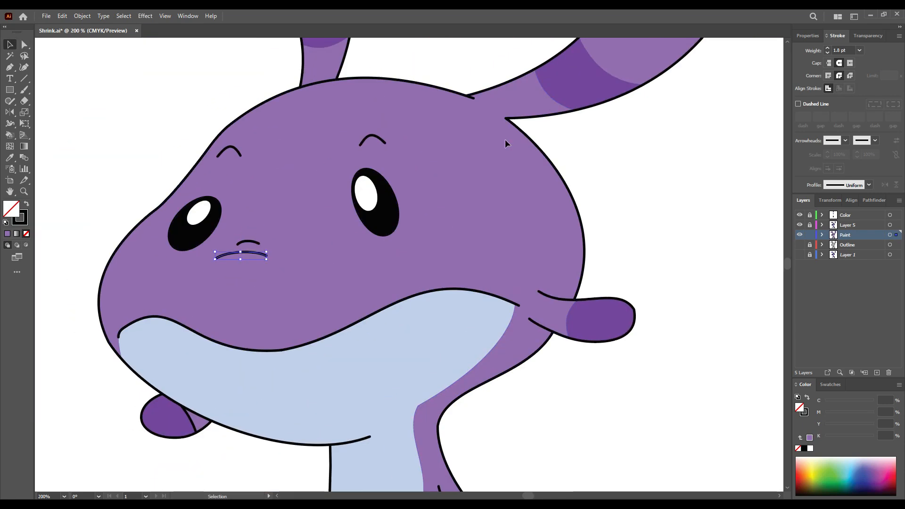
{"action": "key", "text": "ctrl+="}
{"action": "key", "text": "shift+w"}
{"action": "left_click_drag", "start_coordinate": [207, 257], "coordinate": [214, 265]}
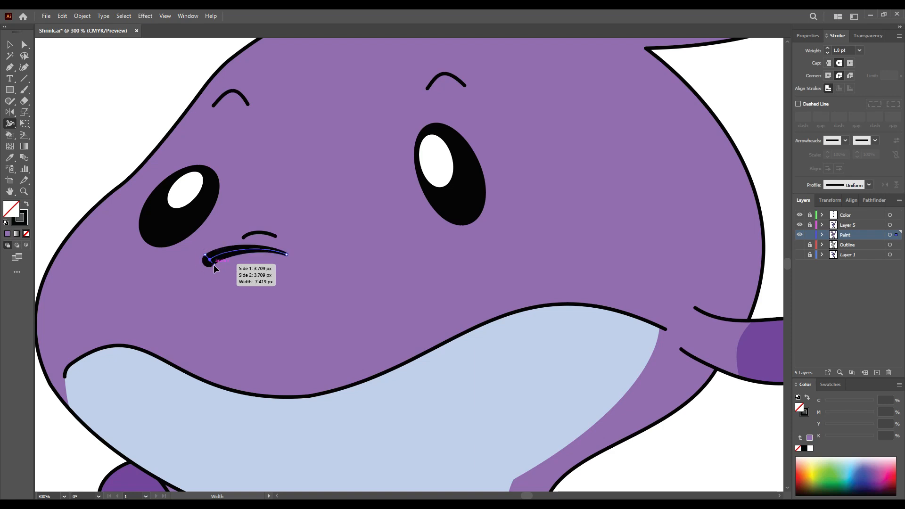
Thicken the left end of the short upper curved line between the eyes with the Width tool.
{"action": "scroll", "coordinate": [238, 235], "scroll_direction": "down", "scroll_amount": 1}
{"action": "left_click_drag", "start_coordinate": [246, 228], "coordinate": [212, 280]}
{"action": "scroll", "coordinate": [231, 257], "scroll_direction": "down", "scroll_amount": 4}
{"action": "scroll", "coordinate": [215, 275], "scroll_direction": "up", "scroll_amount": 7}
{"action": "left_click_drag", "start_coordinate": [300, 205], "coordinate": [237, 261]}
{"action": "scroll", "coordinate": [304, 212], "scroll_direction": "down", "scroll_amount": 5}
{"action": "key", "text": "v"}
{"action": "left_click", "coordinate": [355, 204]}
{"action": "scroll", "coordinate": [205, 228], "scroll_direction": "up", "scroll_amount": 3}
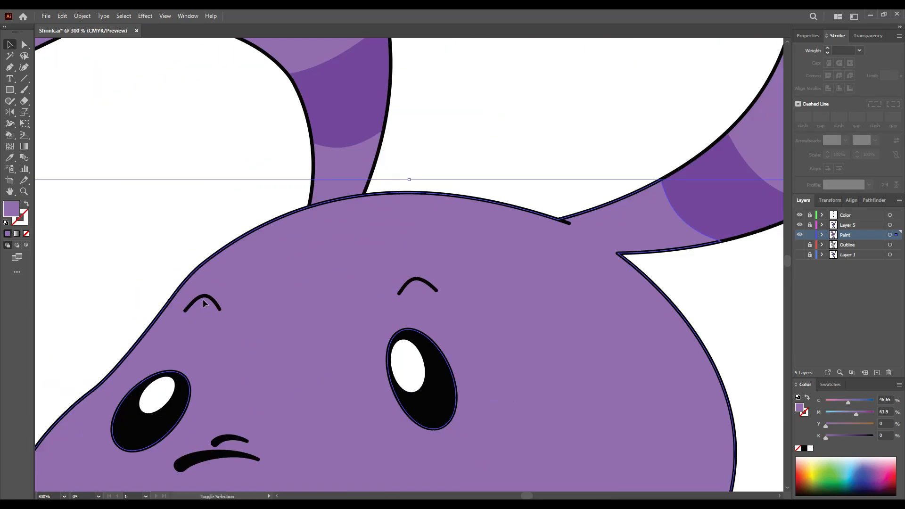
{"action": "left_click", "coordinate": [202, 300]}
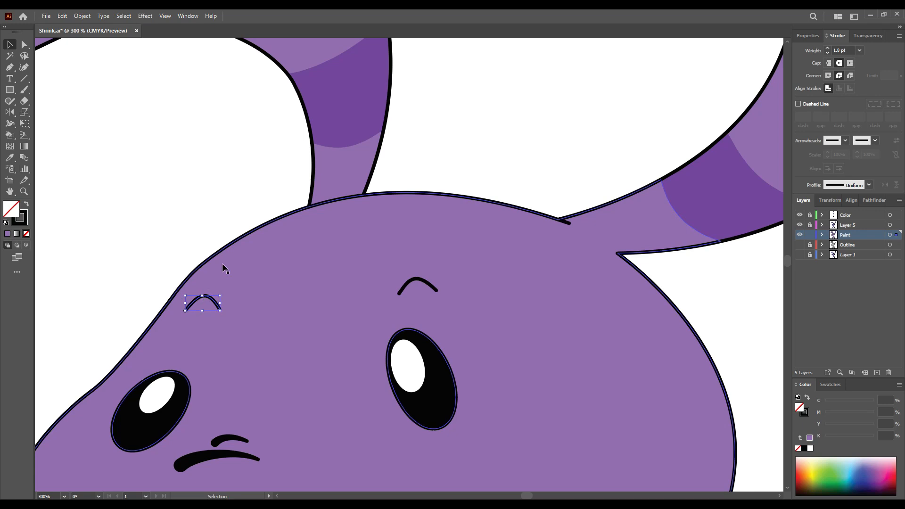
{"action": "key", "text": "ctrl+w"}
{"action": "left_click", "coordinate": [535, 269]}
{"action": "left_click", "coordinate": [153, 230]}
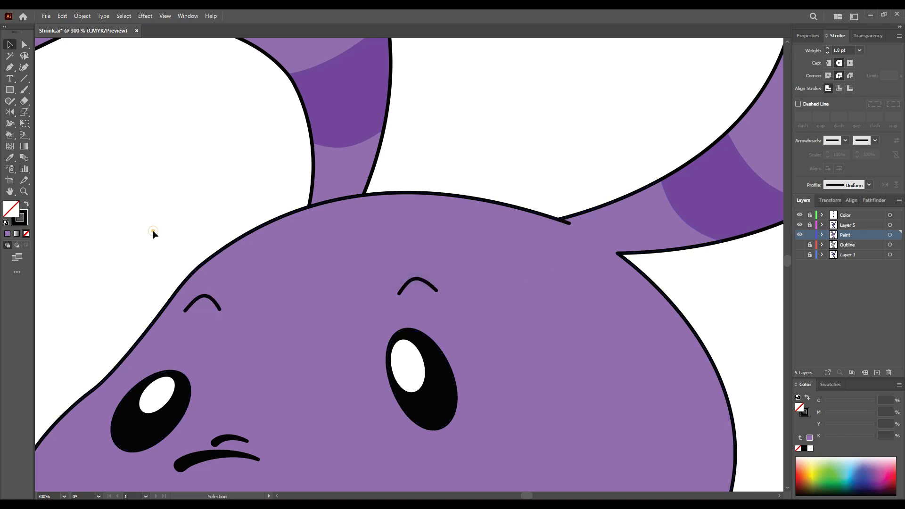
Widen the middle of the left eyebrow's stroke to about 3.8 pt with the Width tool.
{"action": "scroll", "coordinate": [154, 232], "scroll_direction": "down", "scroll_amount": 1}
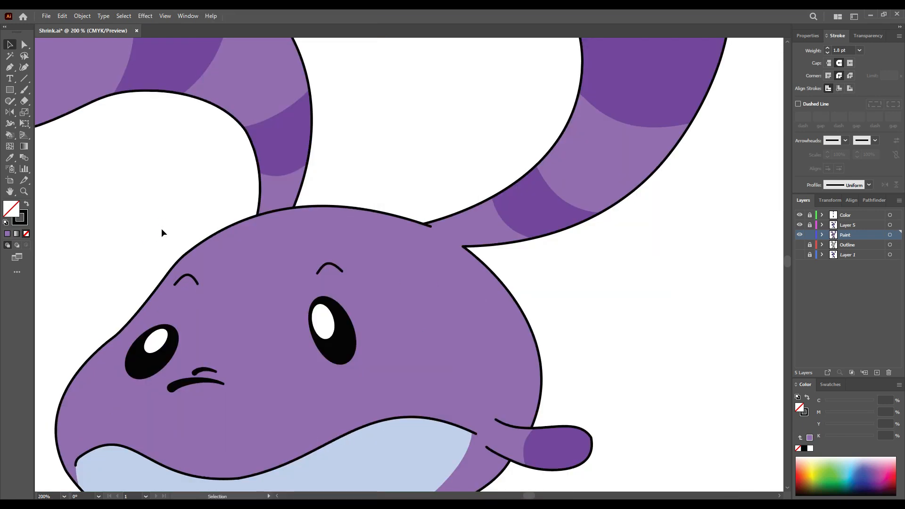
{"action": "scroll", "coordinate": [187, 277], "scroll_direction": "up", "scroll_amount": 1}
{"action": "left_click", "coordinate": [188, 277]}
{"action": "key", "text": "shift+w"}
{"action": "scroll", "coordinate": [183, 277], "scroll_direction": "up", "scroll_amount": 2}
{"action": "left_click_drag", "start_coordinate": [180, 271], "coordinate": [182, 278]}
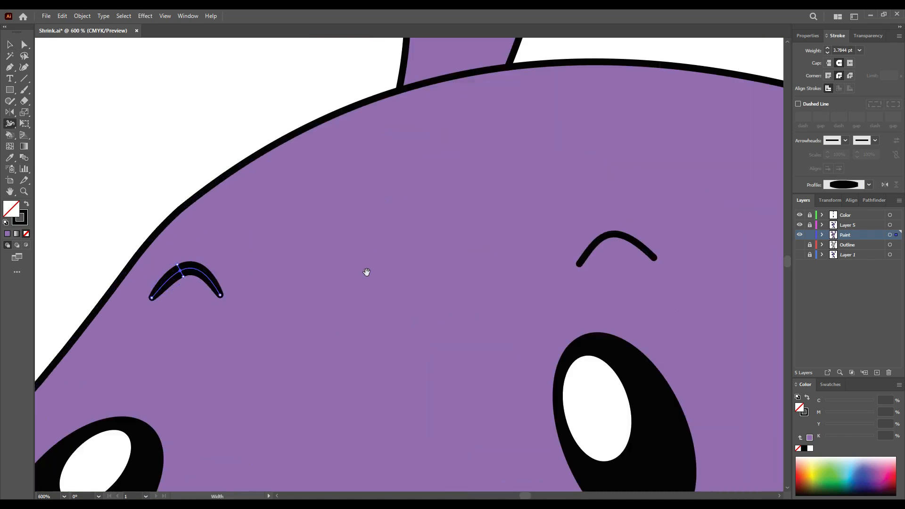
Widen the middle of the right eyebrow's stroke to about 4 pt with the Width tool.
{"action": "left_click_drag", "start_coordinate": [617, 266], "coordinate": [408, 283]}
{"action": "key", "text": "v"}
{"action": "left_click", "coordinate": [389, 258]}
{"action": "key", "text": "shift+w"}
{"action": "left_click_drag", "start_coordinate": [402, 252], "coordinate": [404, 259]}
{"action": "key", "text": "v"}
{"action": "scroll", "coordinate": [395, 262], "scroll_direction": "down", "scroll_amount": 3}
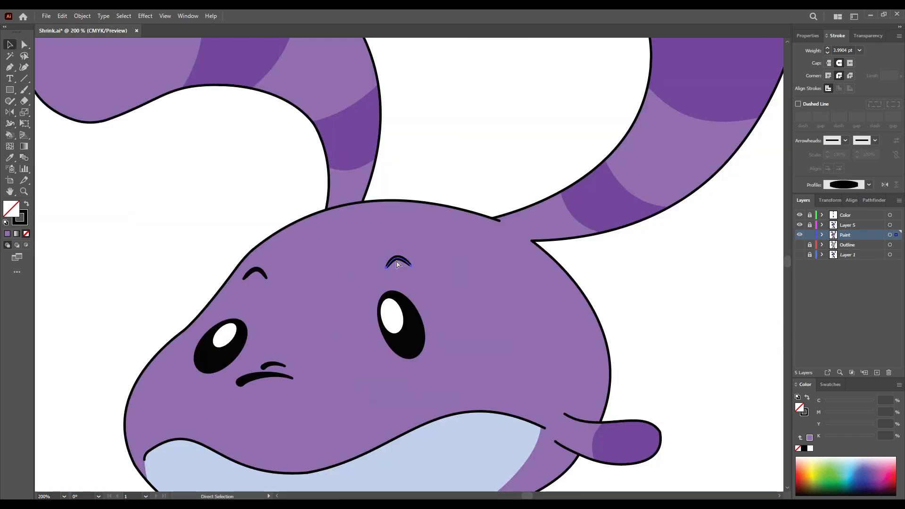
{"action": "key", "text": "ctrl+0"}
{"action": "left_click", "coordinate": [530, 288]}
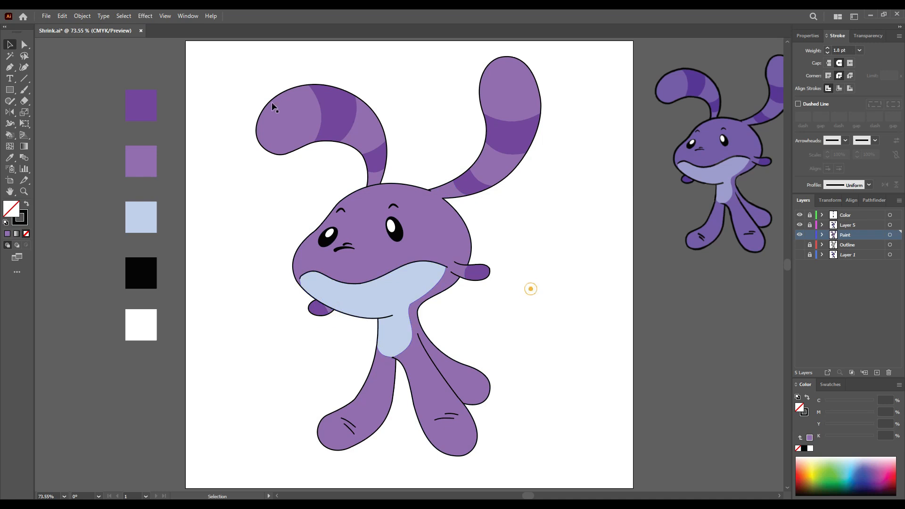
Hide Layer 5 and apply the Inflate 3D type to the whole selected character.
{"action": "left_click_drag", "start_coordinate": [223, 73], "coordinate": [572, 490]}
{"action": "left_click_drag", "start_coordinate": [566, 204], "coordinate": [567, 243]}
{"action": "left_click", "coordinate": [145, 16]}
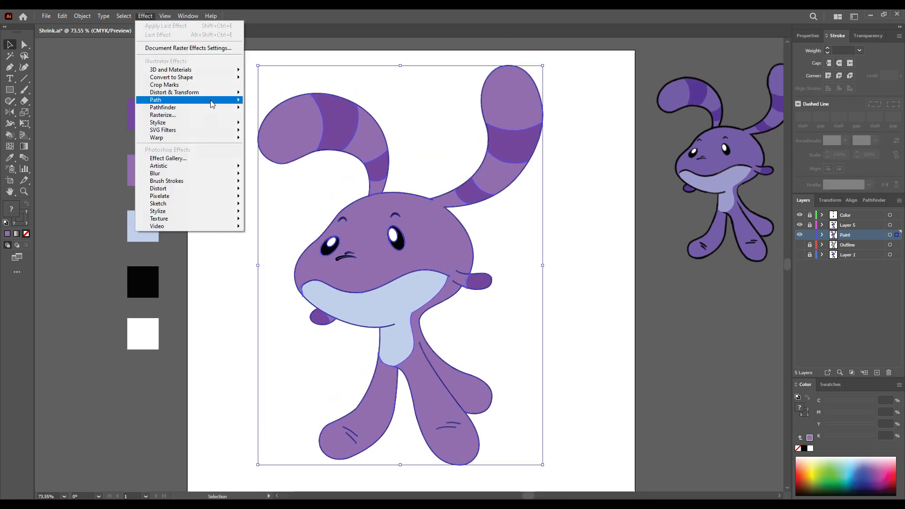
{"action": "mouse_move", "coordinate": [187, 17]}
{"action": "left_click", "coordinate": [326, 112]}
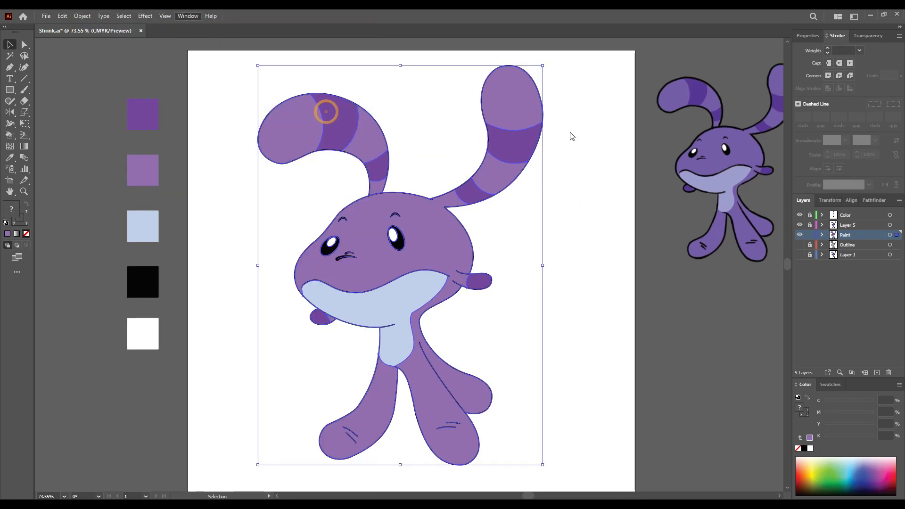
{"action": "left_click", "coordinate": [799, 225]}
{"action": "left_click", "coordinate": [738, 104]}
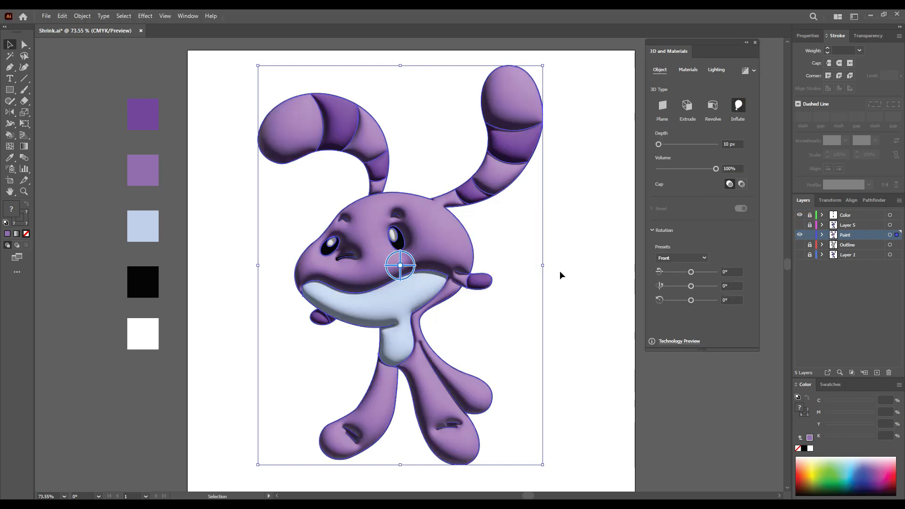
Set the 3D light's rotation to 150°.
{"action": "left_click", "coordinate": [715, 69]}
{"action": "left_click", "coordinate": [736, 158]}
{"action": "left_click", "coordinate": [733, 182]}
{"action": "type", "text": "150"}
{"action": "key", "text": "Down"}
{"action": "key", "text": "Down"}
{"action": "key", "text": "Down"}
{"action": "key", "text": "Down"}
{"action": "key", "text": "Down"}
{"action": "key", "text": "Down"}
{"action": "key", "text": "Down"}
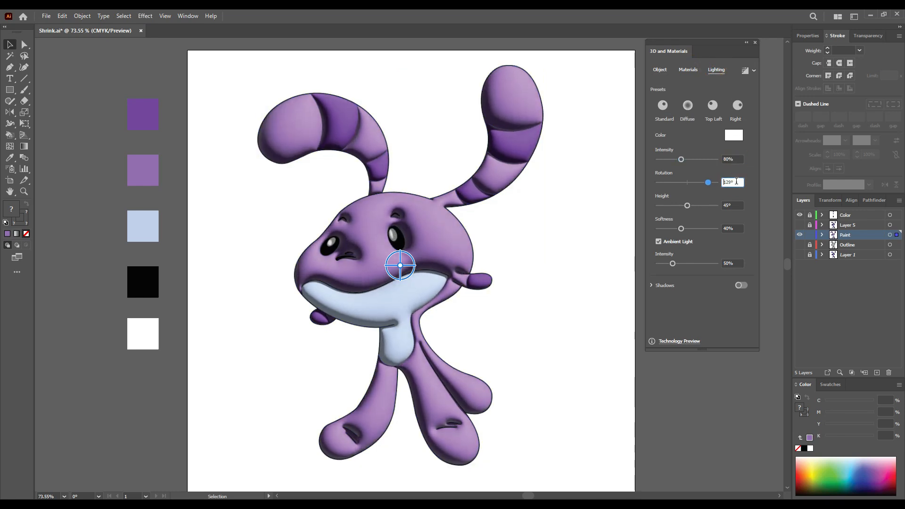
{"action": "key", "text": "Up"}
{"action": "key", "text": "Up"}
{"action": "key", "text": "Up"}
{"action": "key", "text": "Up"}
{"action": "key", "text": "Up"}
{"action": "key", "text": "Up"}
Set the 3D light's height to 65°.
{"action": "left_click", "coordinate": [735, 202]}
{"action": "key", "text": "Up"}
{"action": "key", "text": "Up"}
{"action": "key", "text": "Up"}
{"action": "key", "text": "Up"}
{"action": "key", "text": "Up"}
{"action": "key", "text": "Up"}
{"action": "key", "text": "Up"}
{"action": "key", "text": "Up"}
{"action": "key", "text": "Up"}
{"action": "key", "text": "Up"}
{"action": "key", "text": "Up"}
{"action": "key", "text": "Up"}
{"action": "key", "text": "Up"}
{"action": "key", "text": "Up"}
{"action": "key", "text": "Up"}
{"action": "key", "text": "Up"}
{"action": "key", "text": "Up"}
{"action": "key", "text": "Up"}
{"action": "key", "text": "Up"}
{"action": "key", "text": "Up"}
{"action": "key", "text": "Up"}
{"action": "key", "text": "Up"}
{"action": "key", "text": "Up"}
{"action": "key", "text": "Up"}
{"action": "key", "text": "Down"}
{"action": "key", "text": "Down"}
{"action": "key", "text": "Down"}
{"action": "key", "text": "Down"}
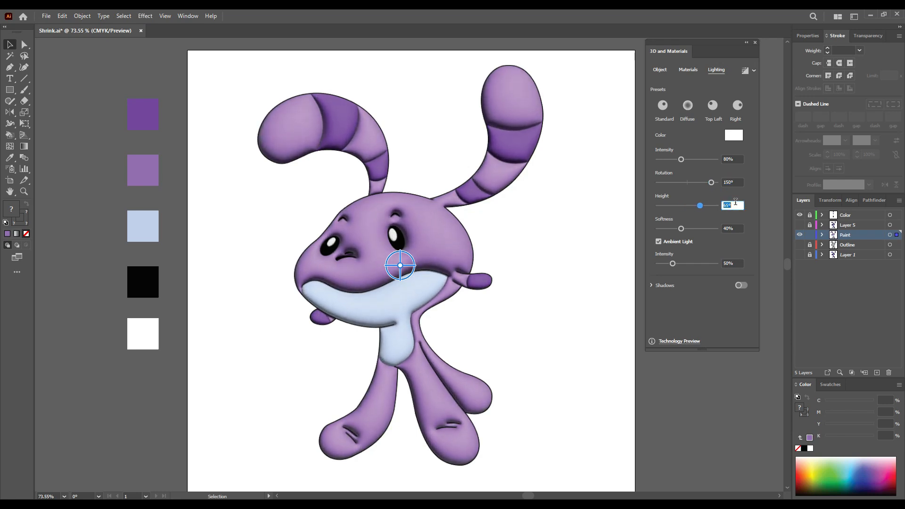
Set the 3D light's softness to 45%.
{"action": "left_click", "coordinate": [741, 228]}
{"action": "key", "text": "Down"}
{"action": "key", "text": "Down"}
{"action": "key", "text": "Down"}
{"action": "key", "text": "Down"}
{"action": "key", "text": "Down"}
{"action": "key", "text": "Down"}
{"action": "key", "text": "Down"}
{"action": "key", "text": "Down"}
{"action": "key", "text": "Down"}
{"action": "key", "text": "Down"}
{"action": "key", "text": "Down"}
{"action": "key", "text": "Down"}
{"action": "key", "text": "Down"}
{"action": "key", "text": "Down"}
{"action": "key", "text": "Down"}
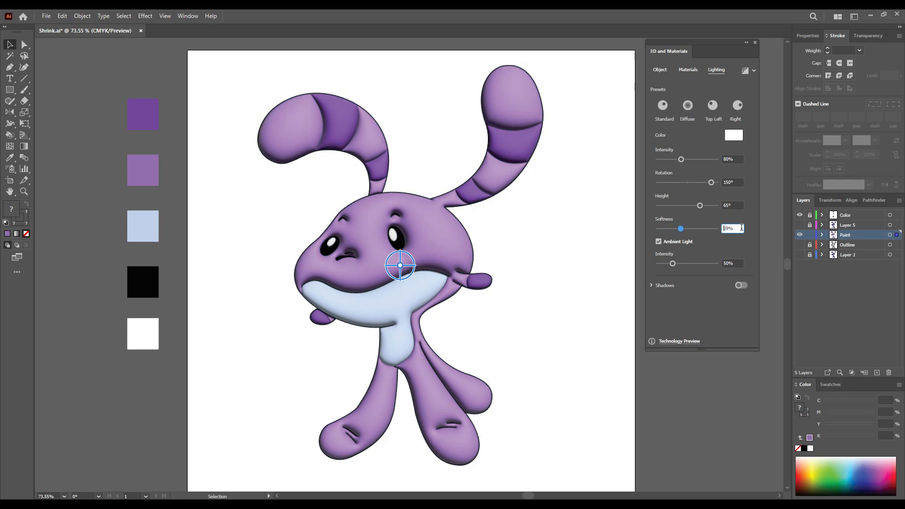
Set the ambient light intensity to 75%.
{"action": "left_click", "coordinate": [738, 263]}
{"action": "key", "text": "Up"}
{"action": "key", "text": "Up"}
{"action": "key", "text": "Up"}
{"action": "key", "text": "Up"}
{"action": "key", "text": "Up"}
{"action": "key", "text": "Up"}
{"action": "key", "text": "Up"}
{"action": "key", "text": "Up"}
{"action": "key", "text": "Up"}
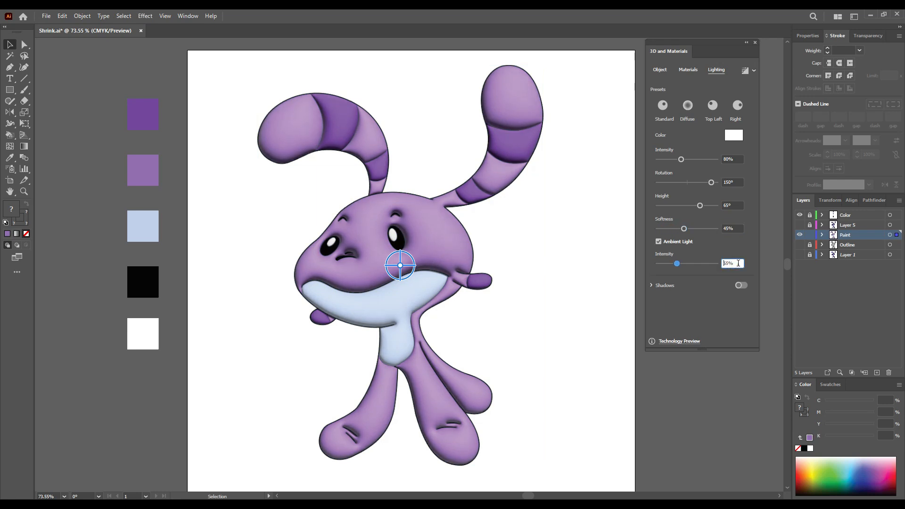
{"action": "key", "text": "Return"}
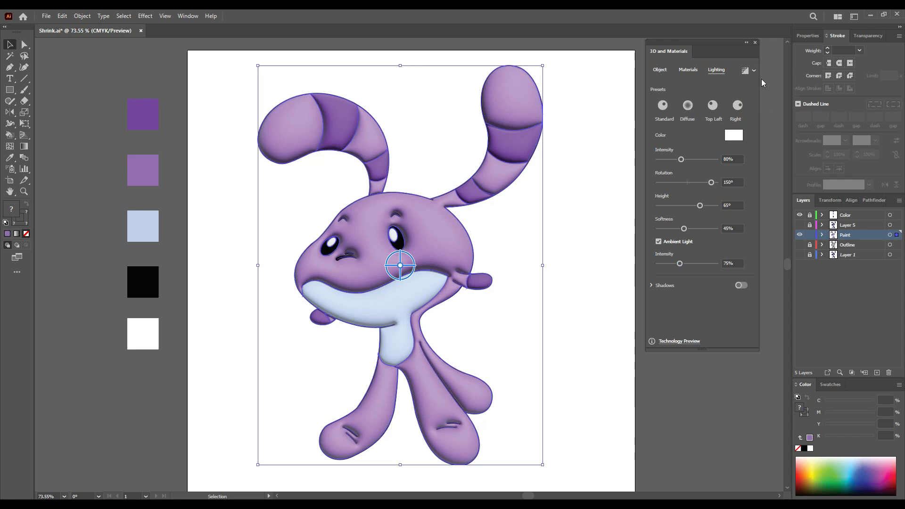
Render the inflated character with ray tracing and hide the Color layer with the reference swatches.
{"action": "left_click", "coordinate": [746, 71]}
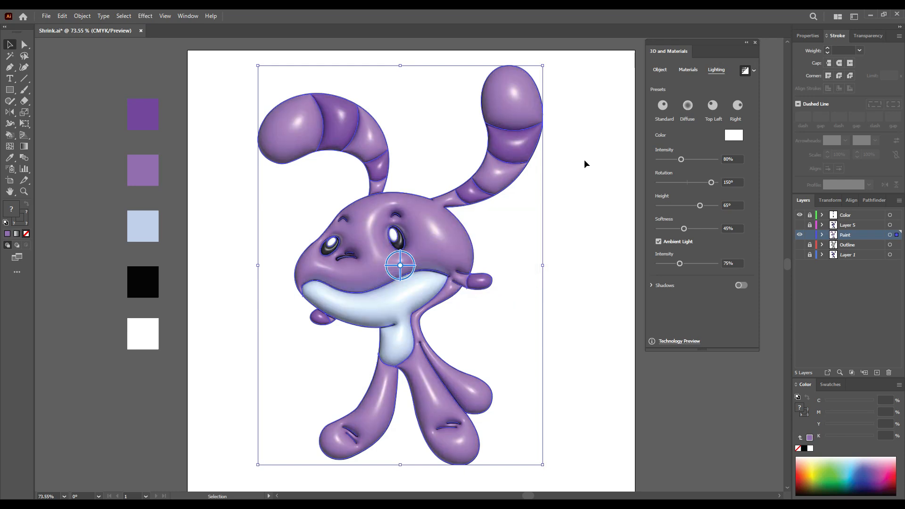
{"action": "left_click", "coordinate": [592, 188]}
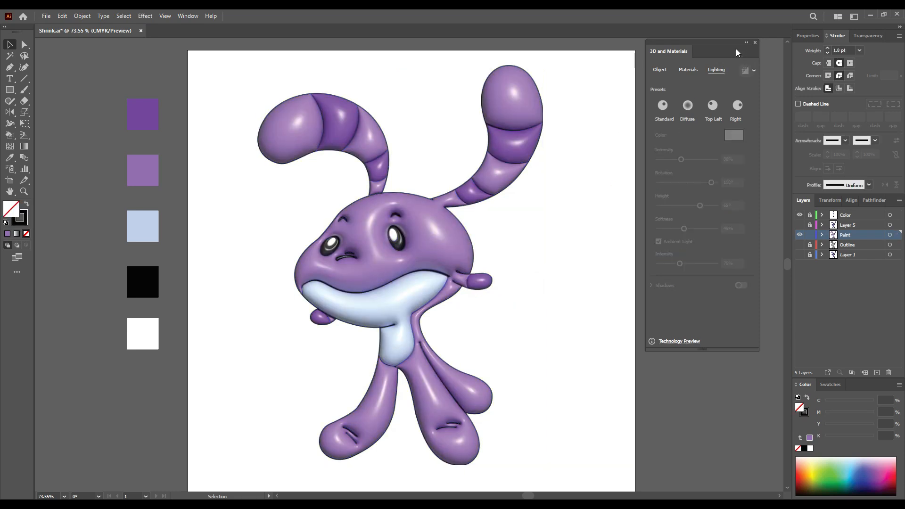
{"action": "left_click", "coordinate": [755, 43]}
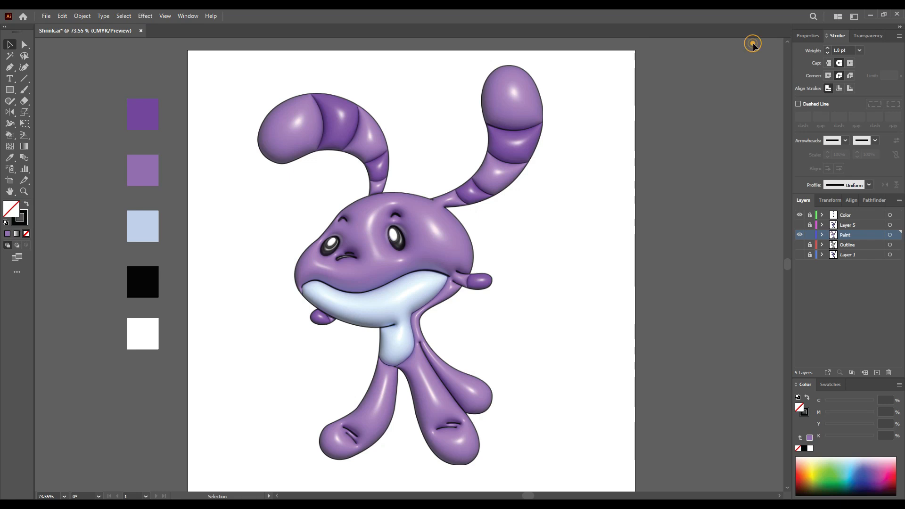
{"action": "left_click", "coordinate": [803, 215]}
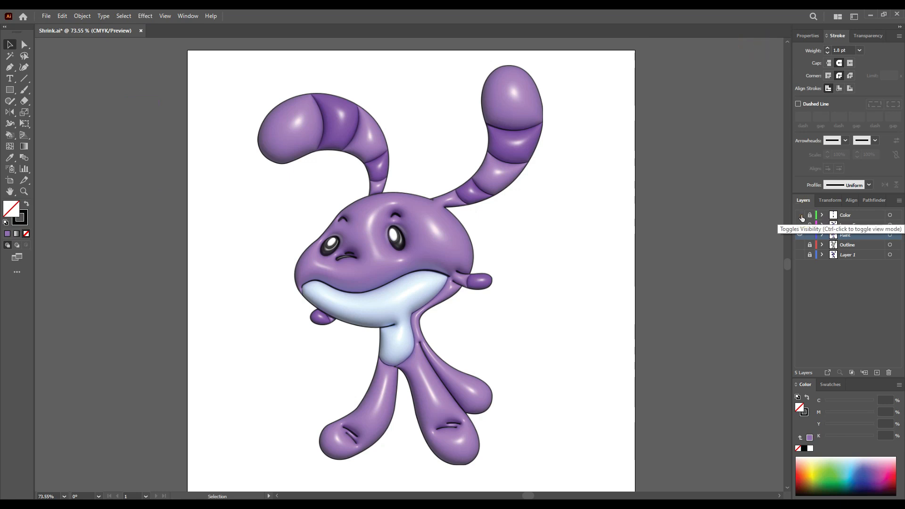